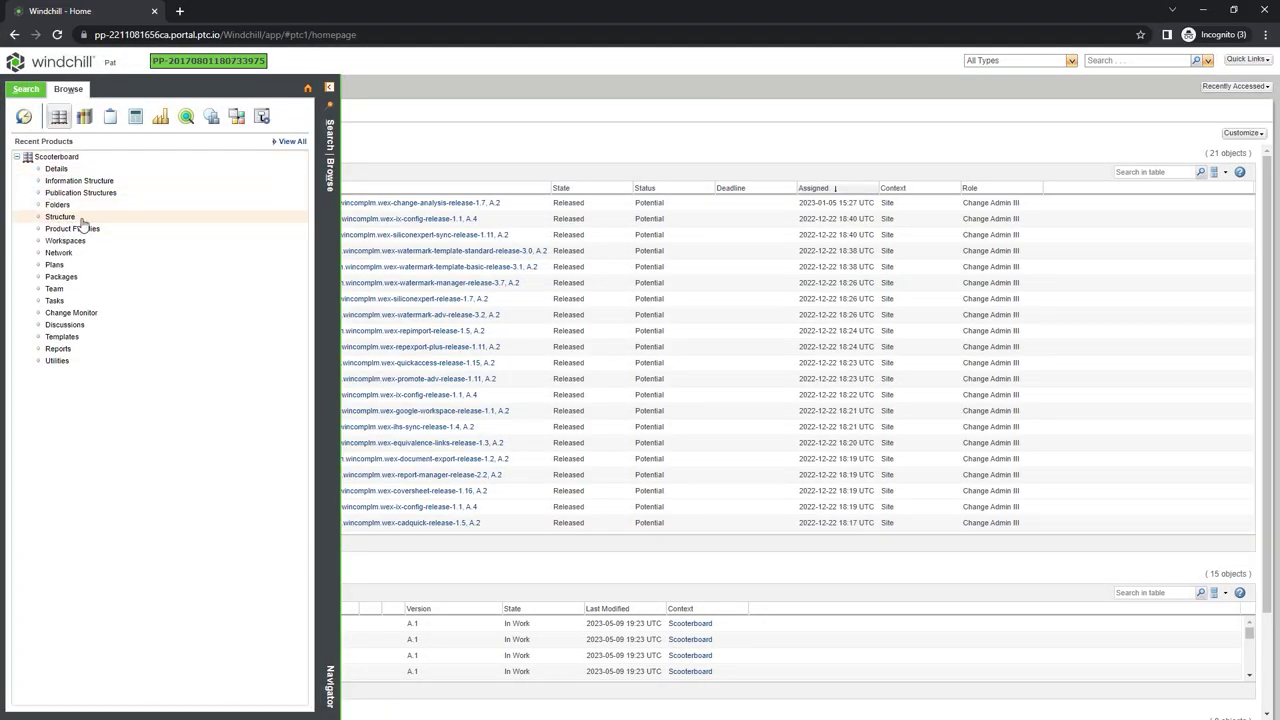
- Open the Scooterboard product's skateboard design structure and expand the DECK and HANDLEBAR modules to show their variant assemblies
click(82, 218)
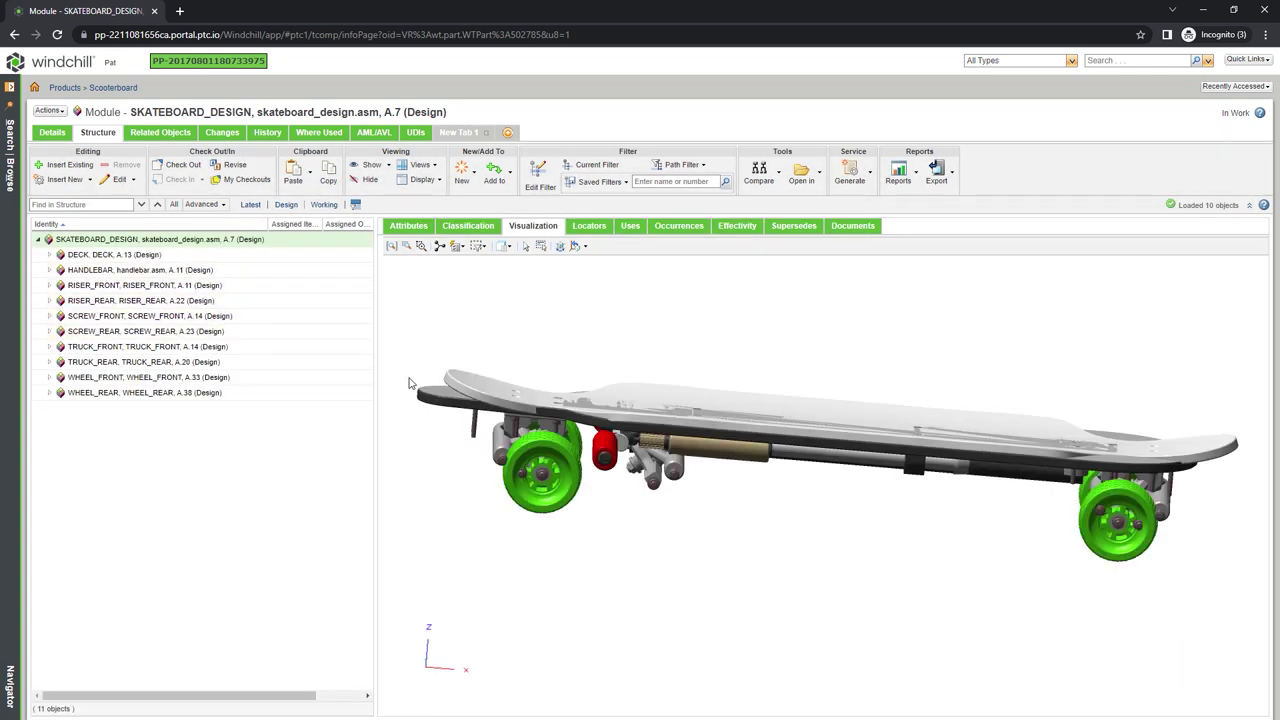
middle_drag(712, 350, 727, 329)
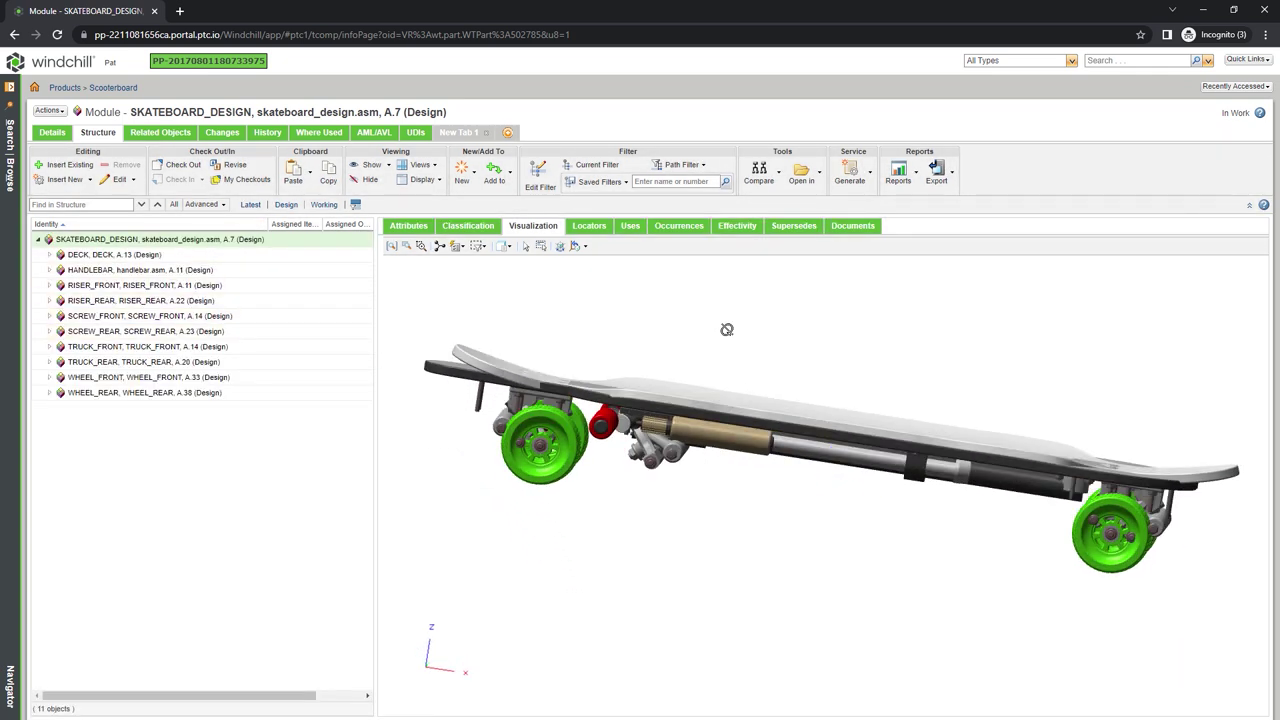
click(49, 254)
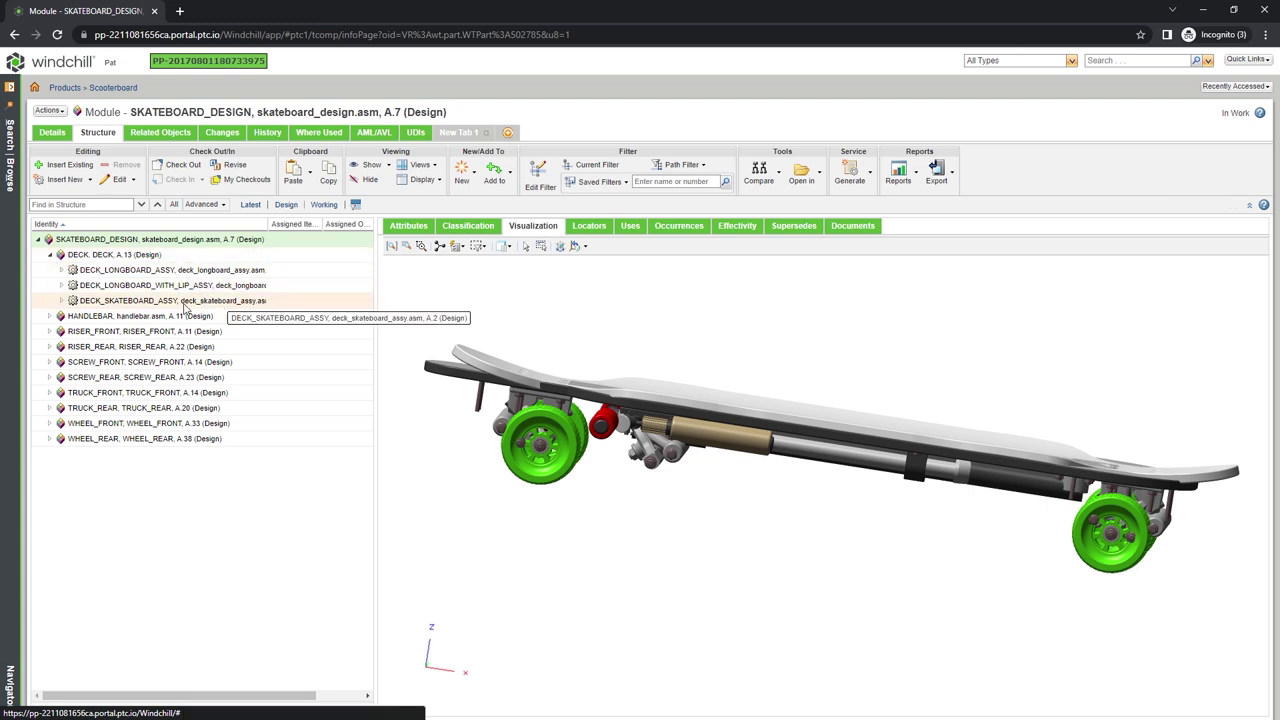
click(49, 315)
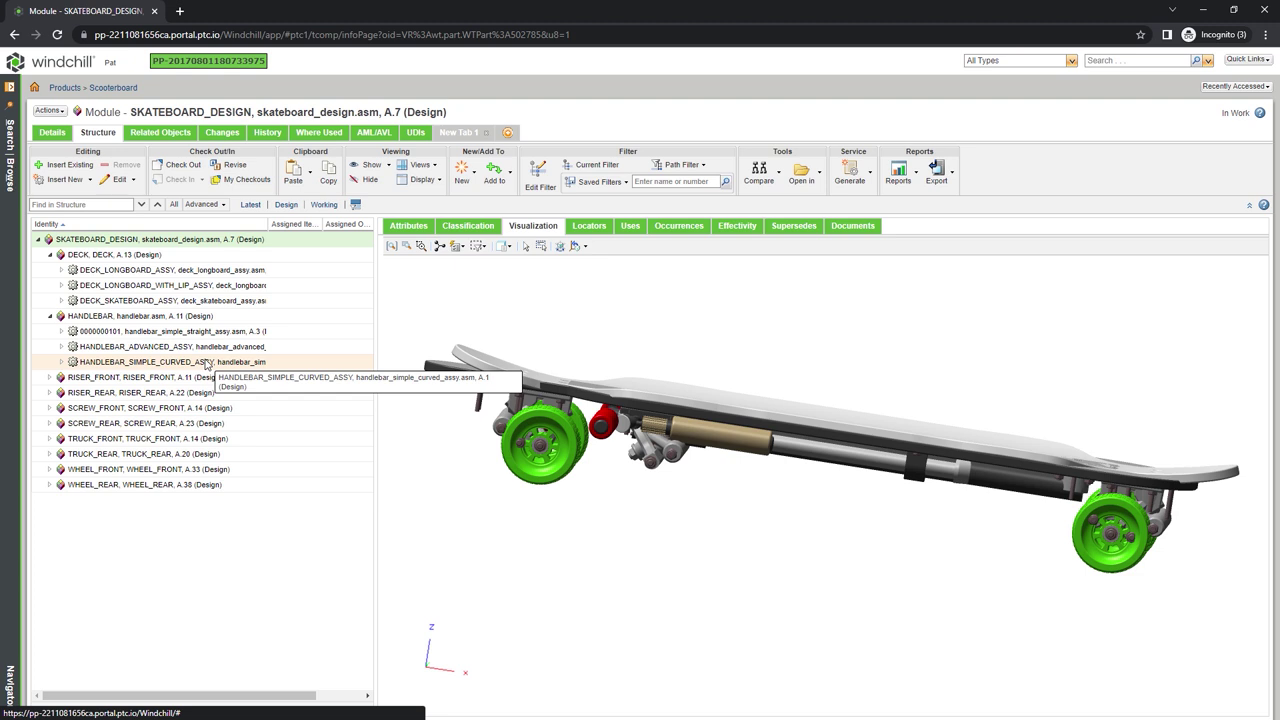
- Apply the saved filter "Long Board 2 Bent Handle" to the structure and inspect the resulting variant in 3D
click(625, 183)
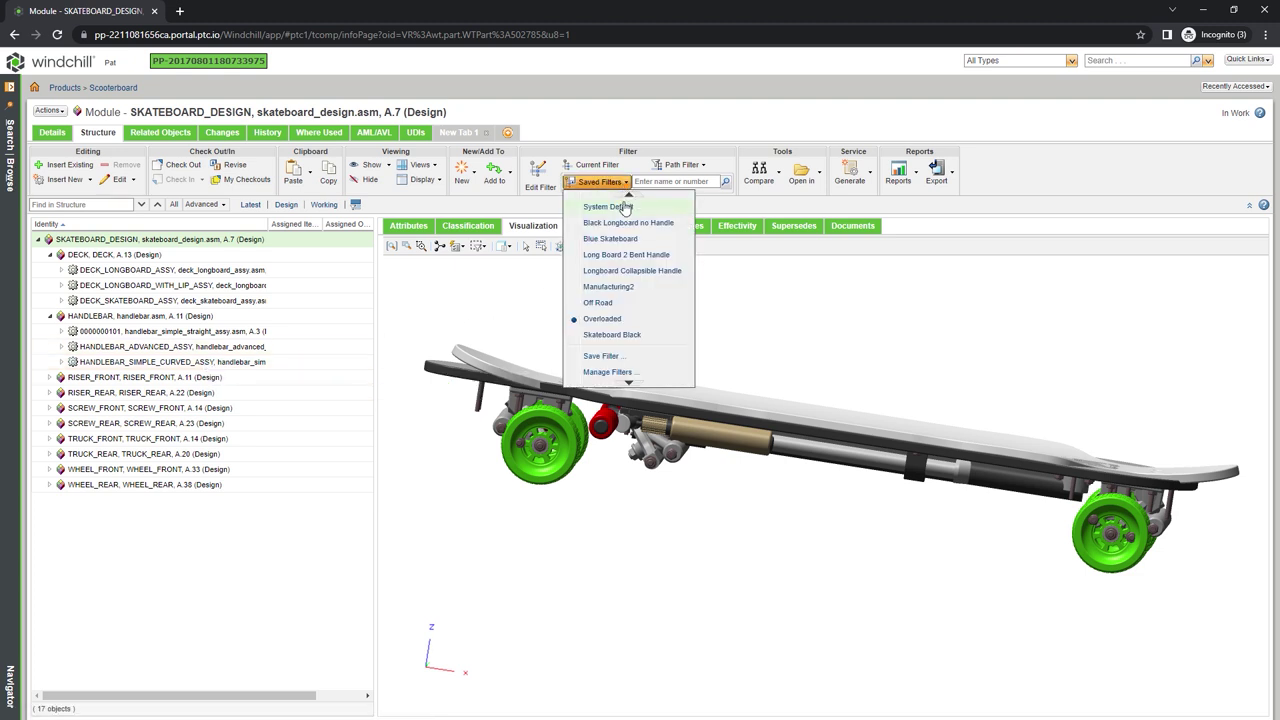
click(629, 259)
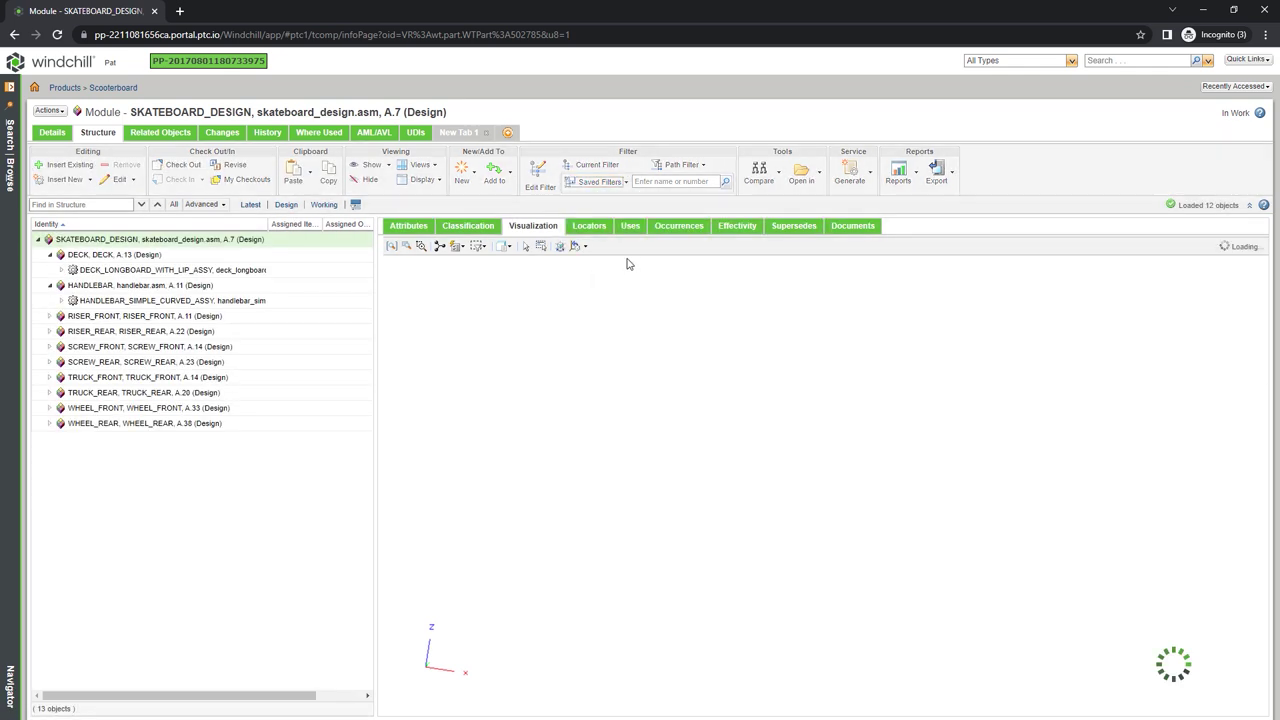
drag(714, 328, 716, 366)
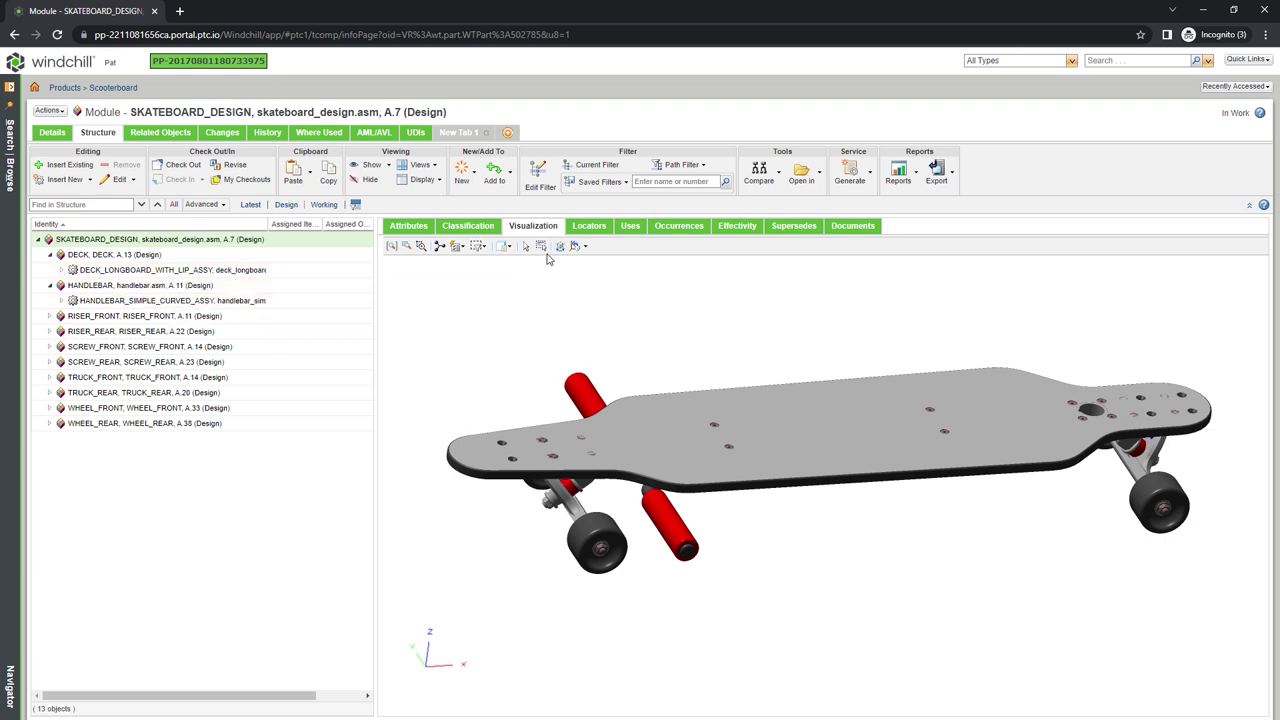
- Apply the saved filter "Blue Skateboard" to the structure and view that variant in 3D
click(623, 186)
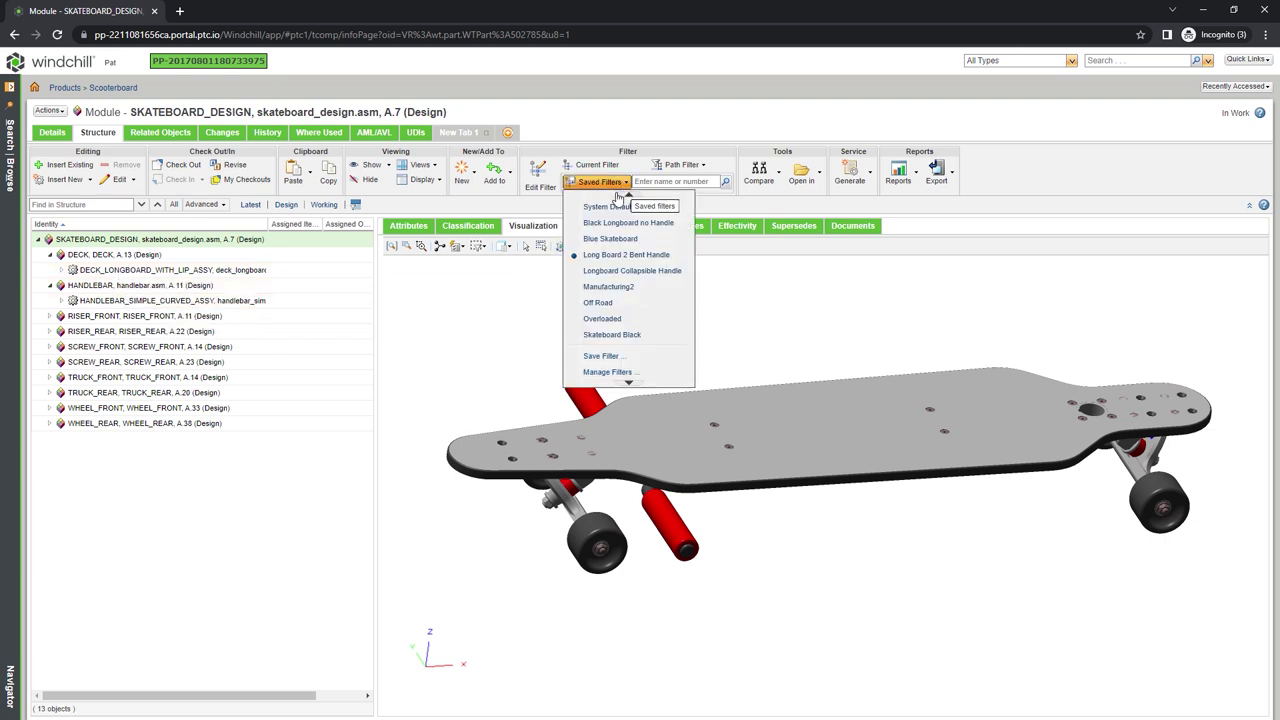
click(615, 238)
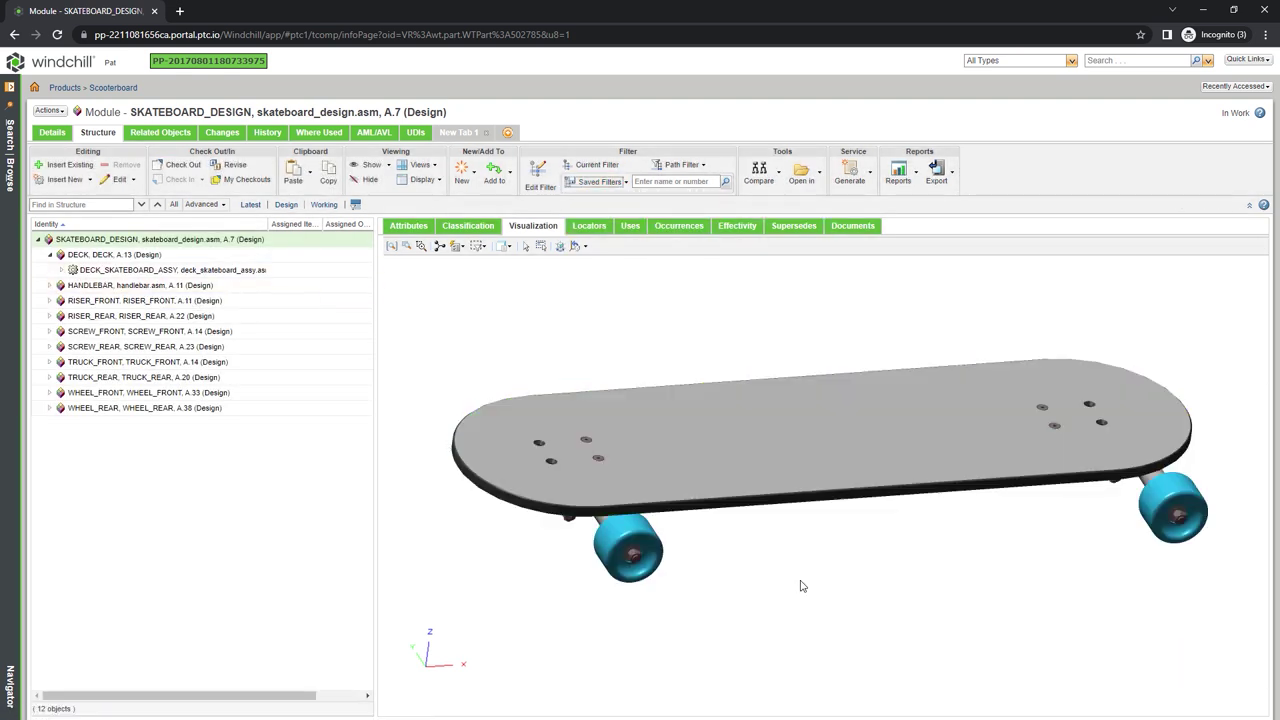
mouse_move(800, 583)
mouse_down()
mouse_move(808, 523)
mouse_move(794, 569)
mouse_up()
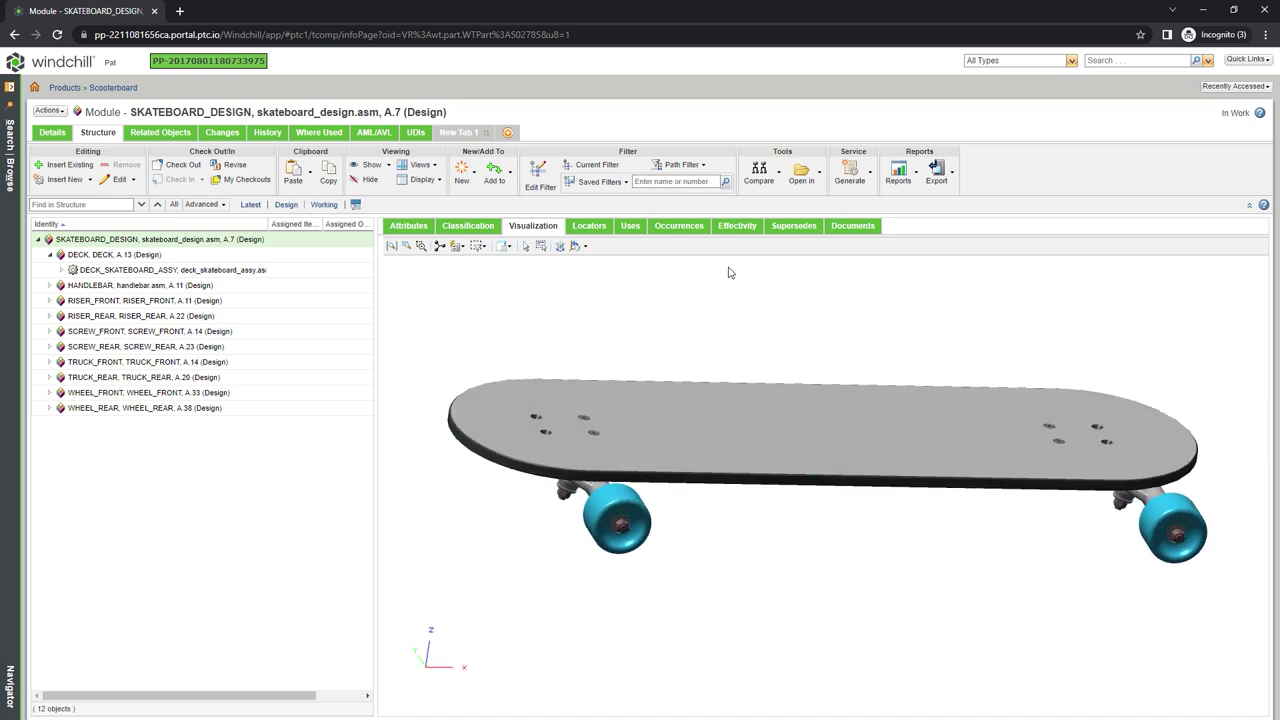
- Review the option filter's choices for Scooter Bar, Board and Wheels, leaving the current filter as it is
click(539, 172)
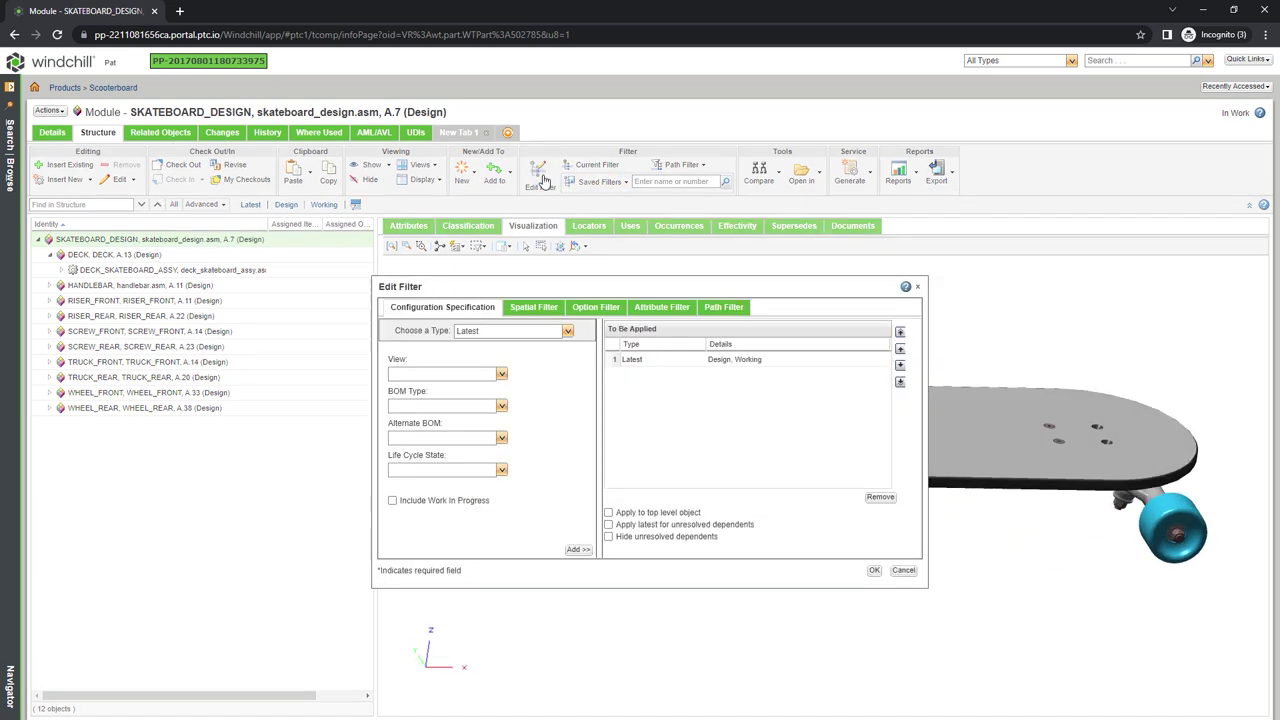
click(615, 310)
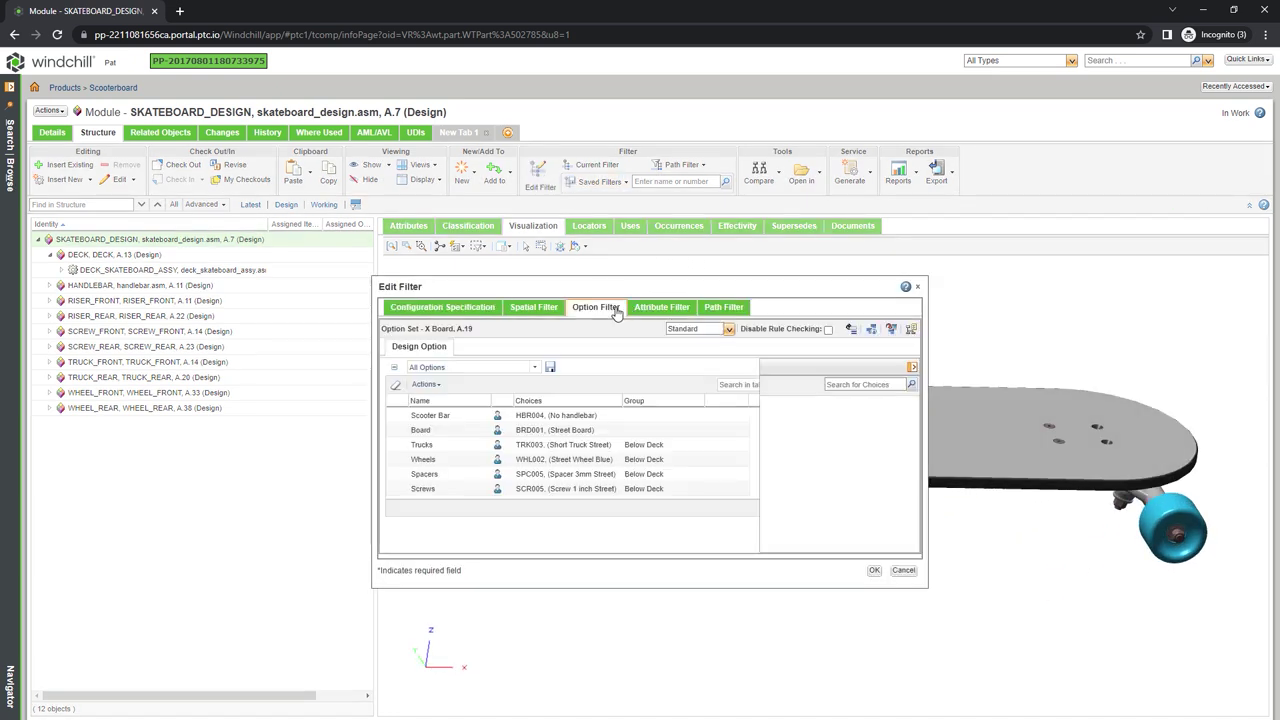
click(637, 416)
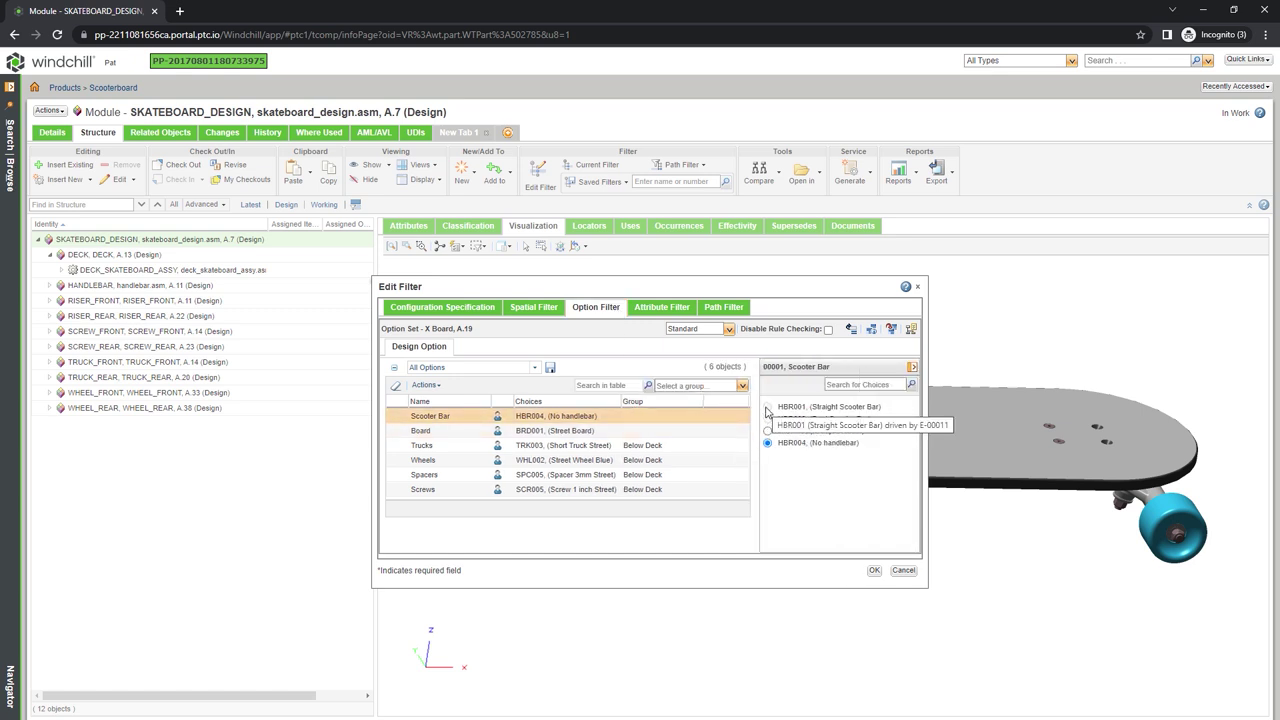
click(667, 432)
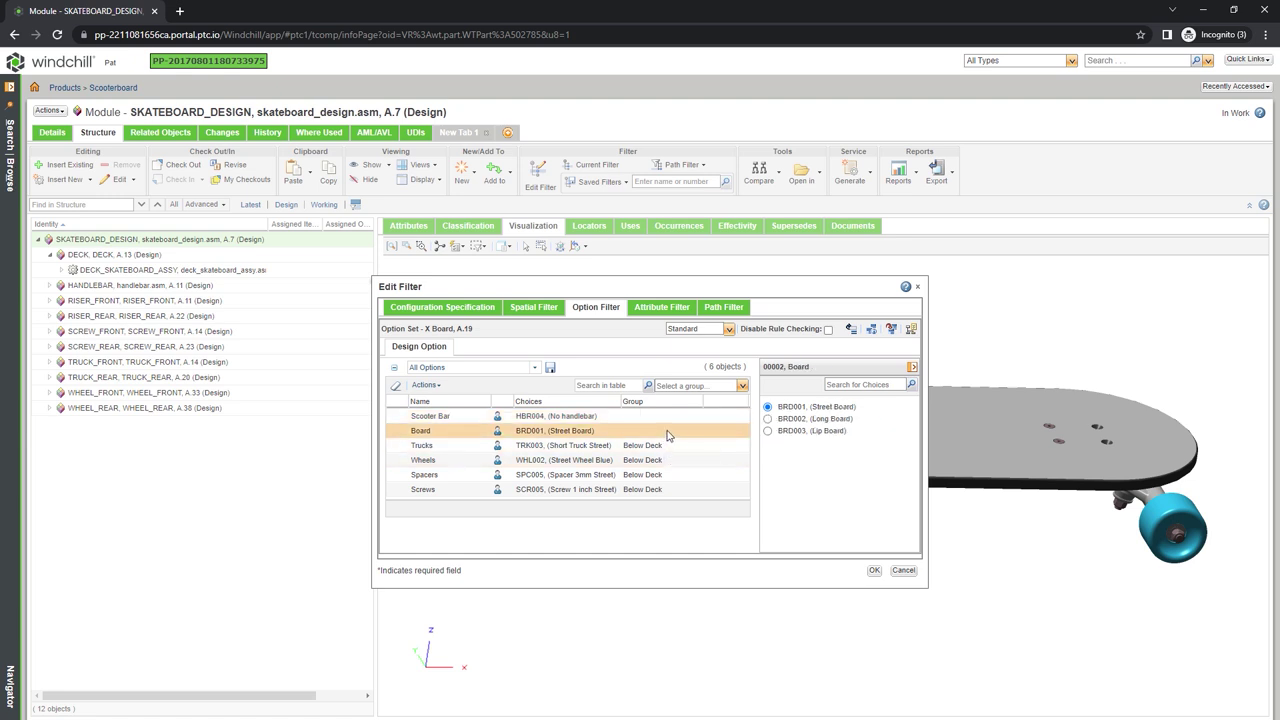
click(668, 460)
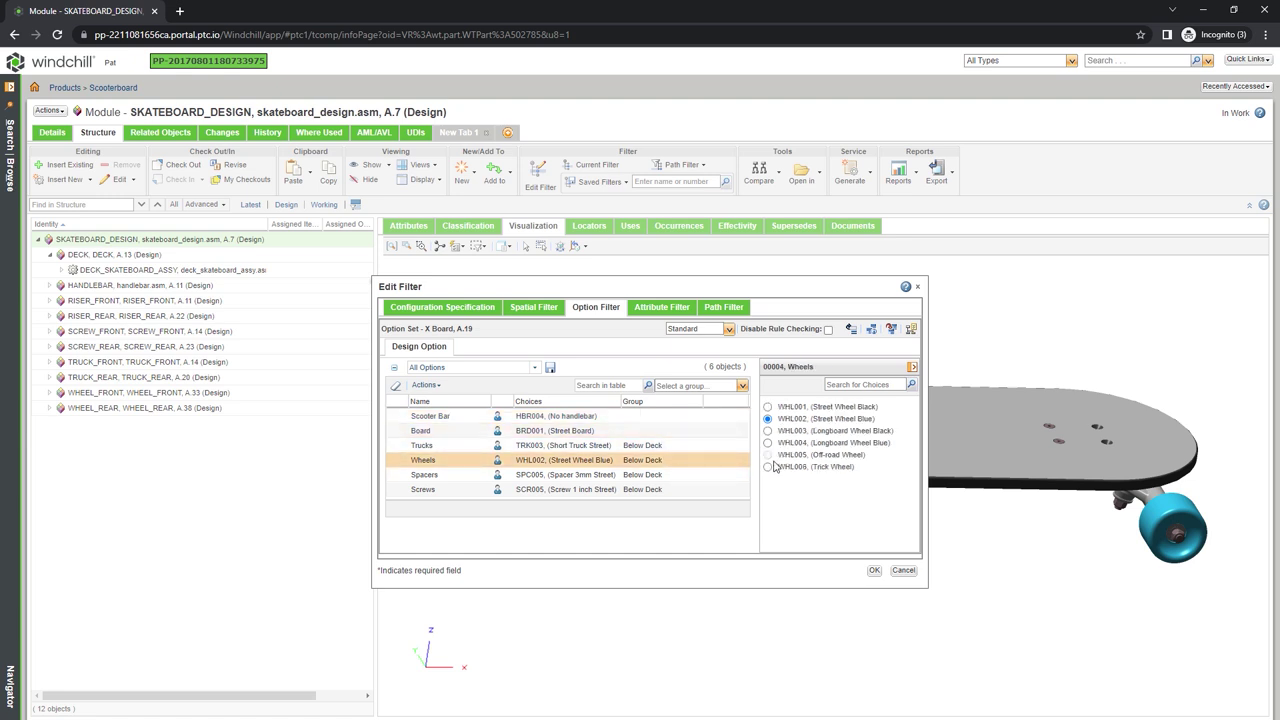
click(903, 570)
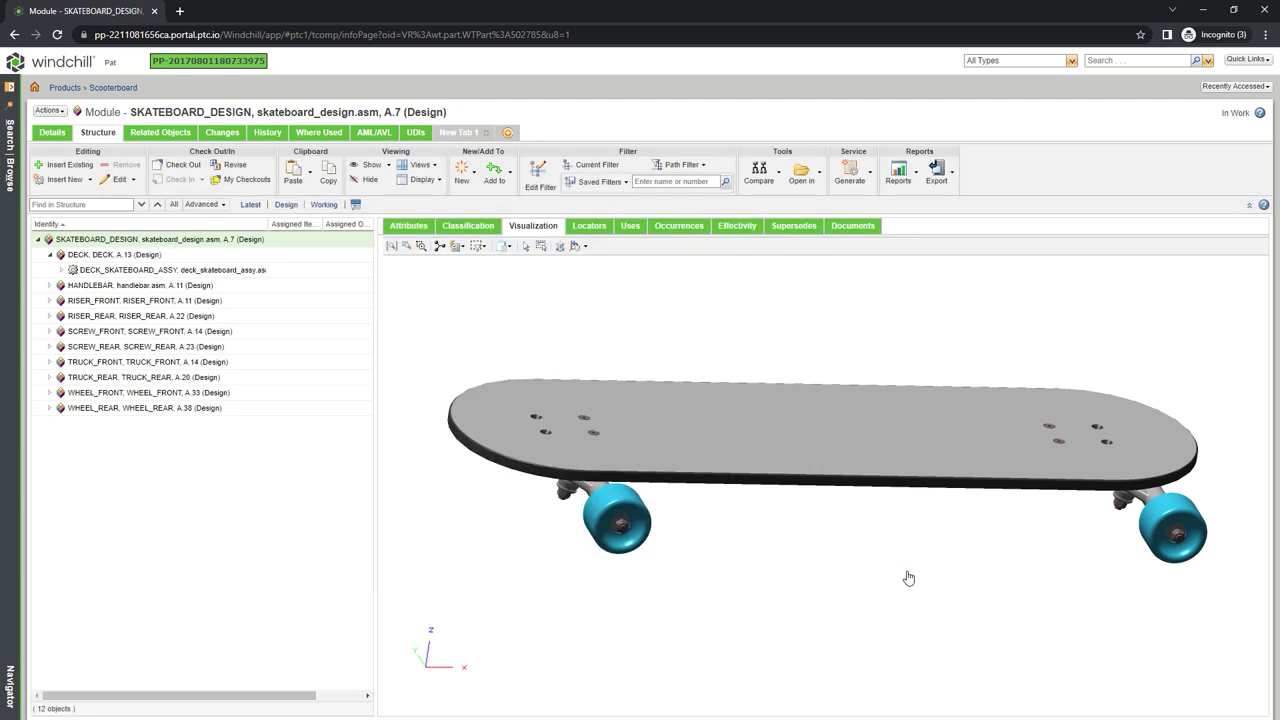
- Apply the saved filter "Black Longboard no Handle" to the skateboard design structure
click(621, 185)
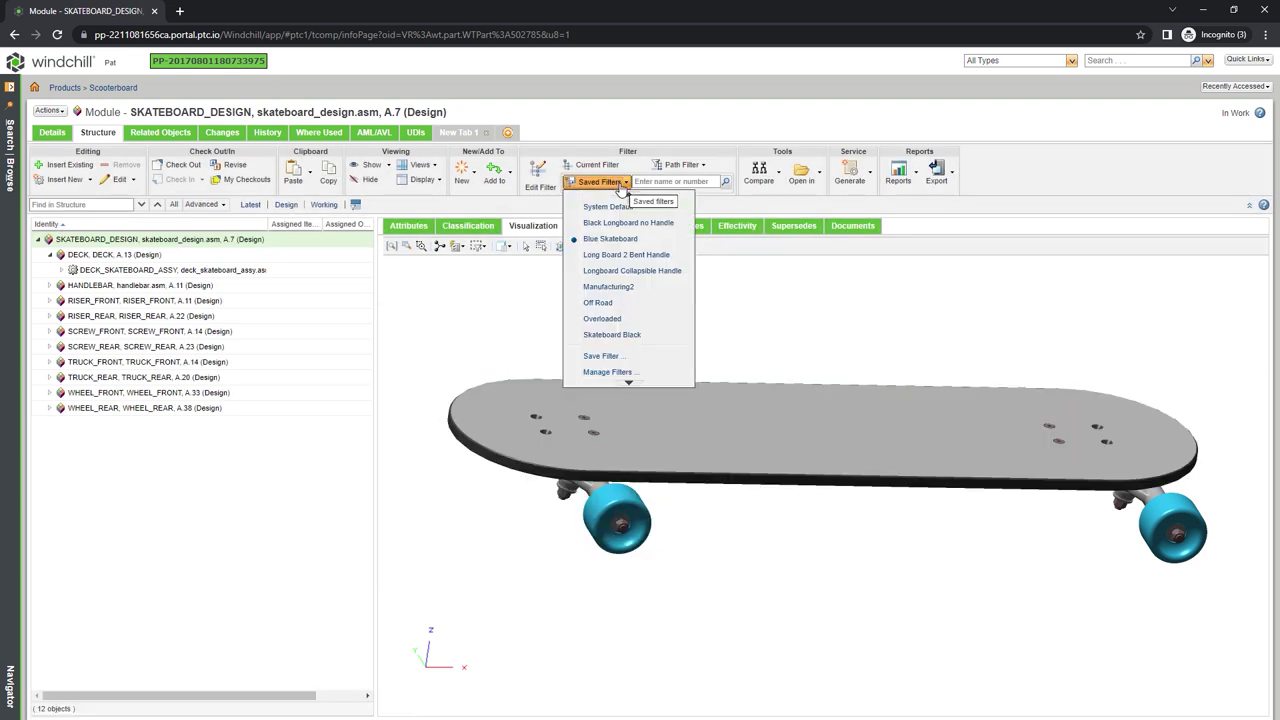
click(627, 238)
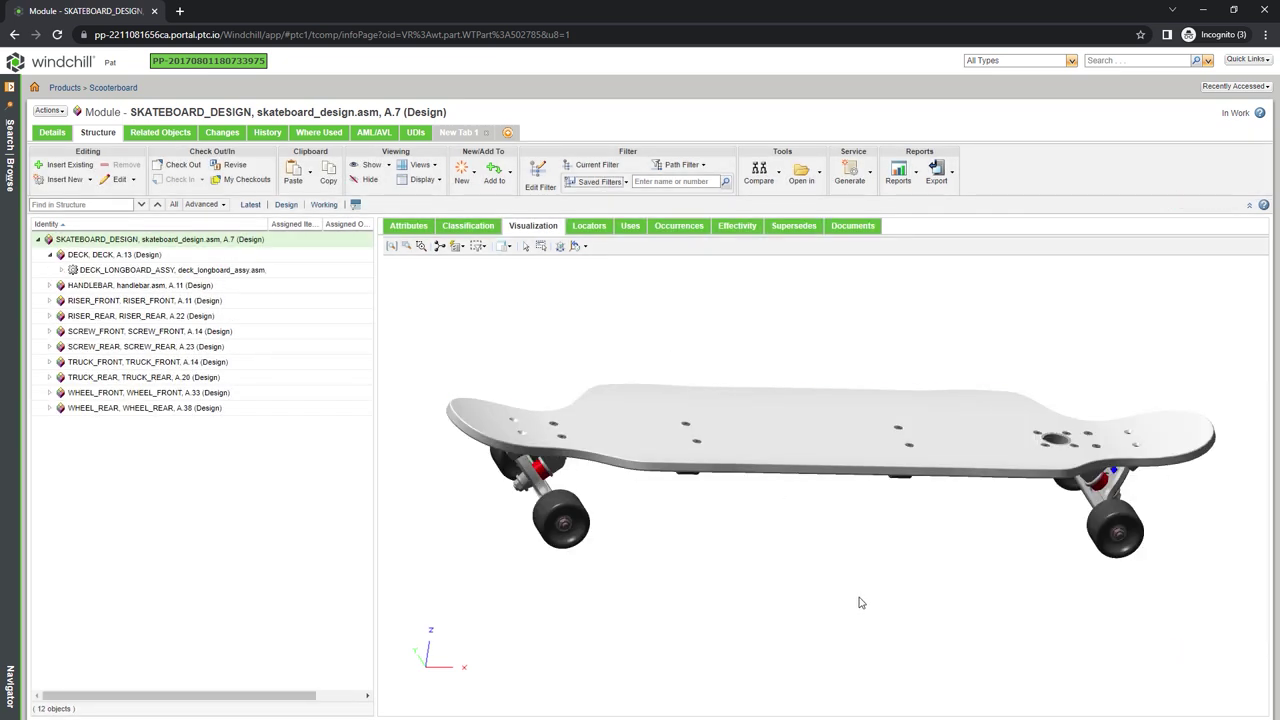
- Open the skateboard design in BOM Transformer and expand DECK in both the design and manufacturing structures
click(45, 112)
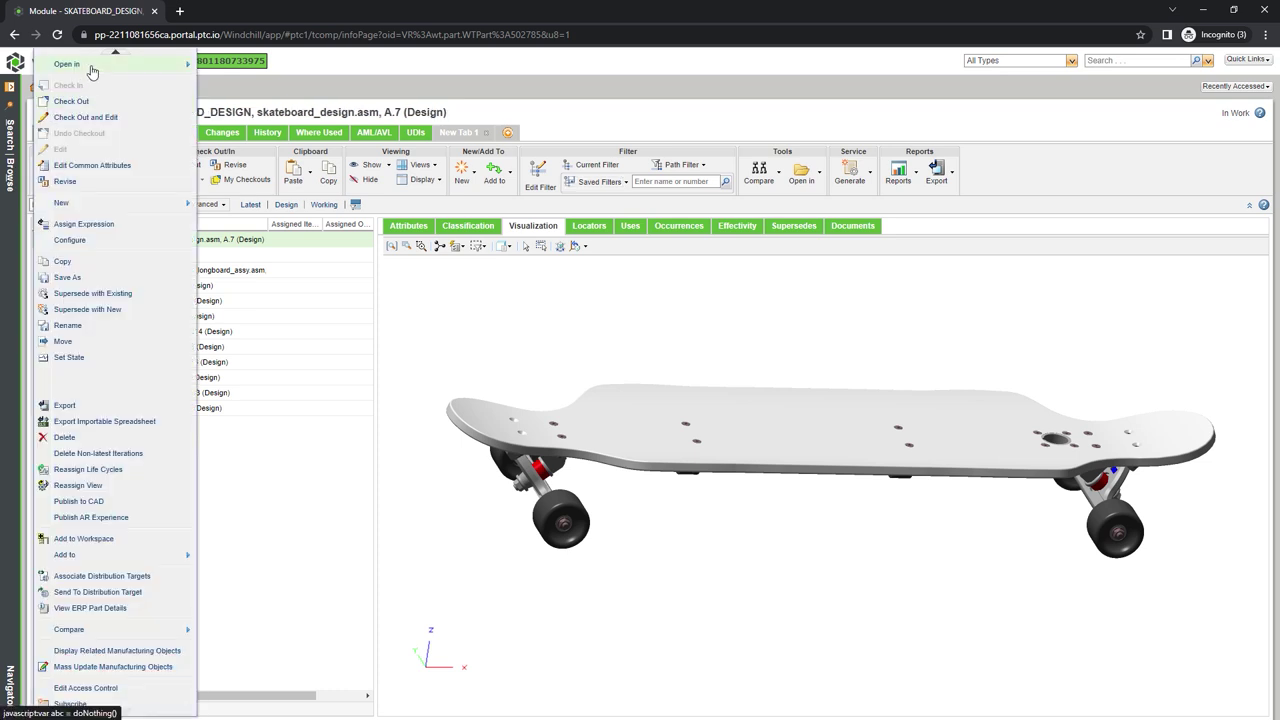
mouse_move(137, 73)
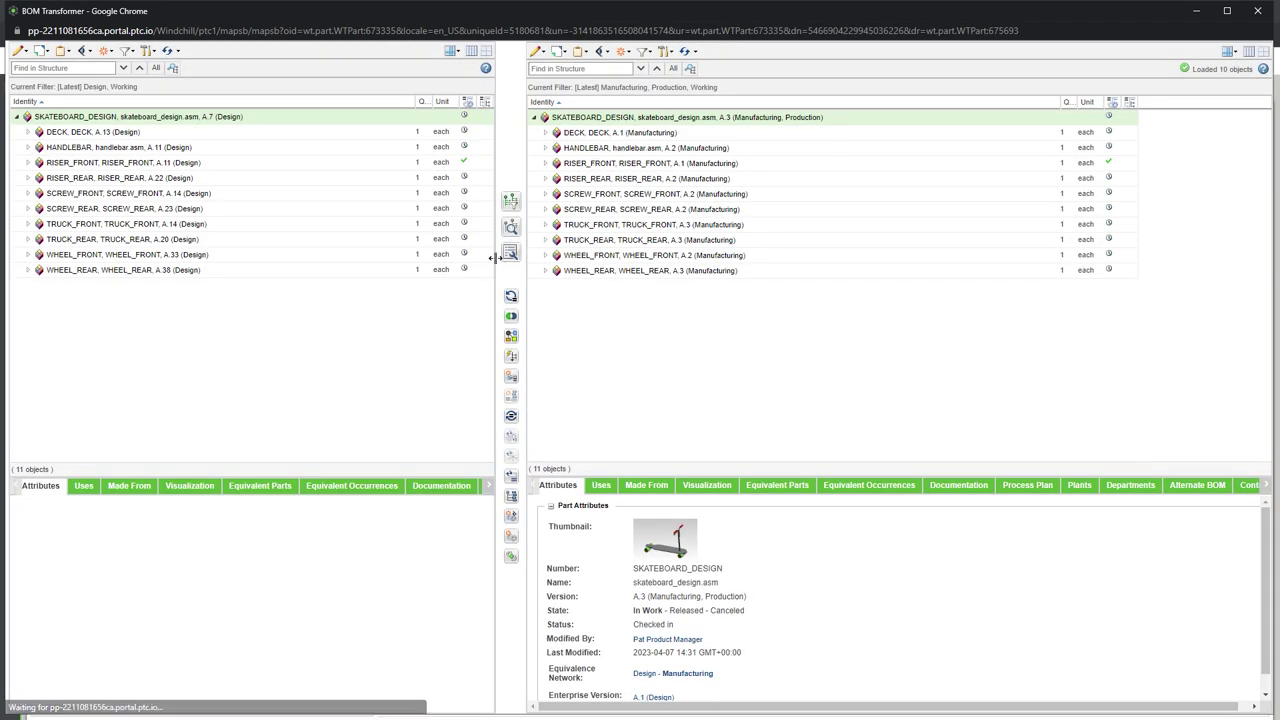
click(28, 132)
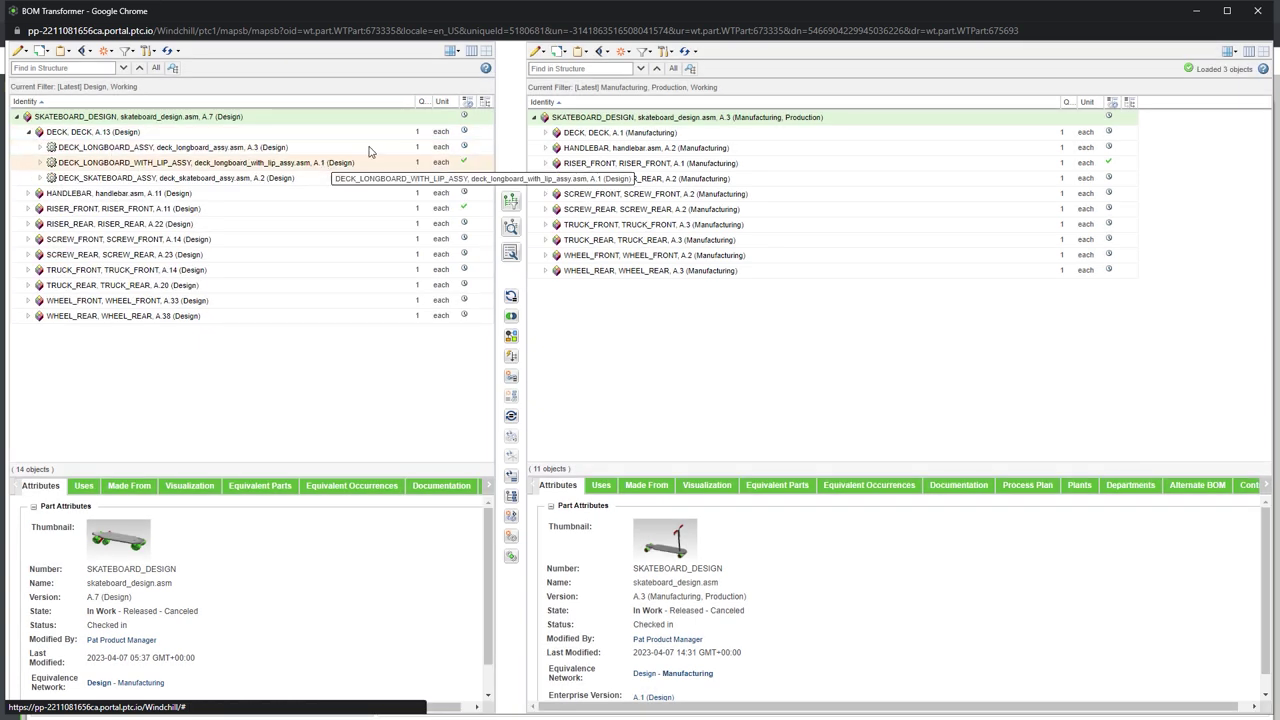
click(545, 133)
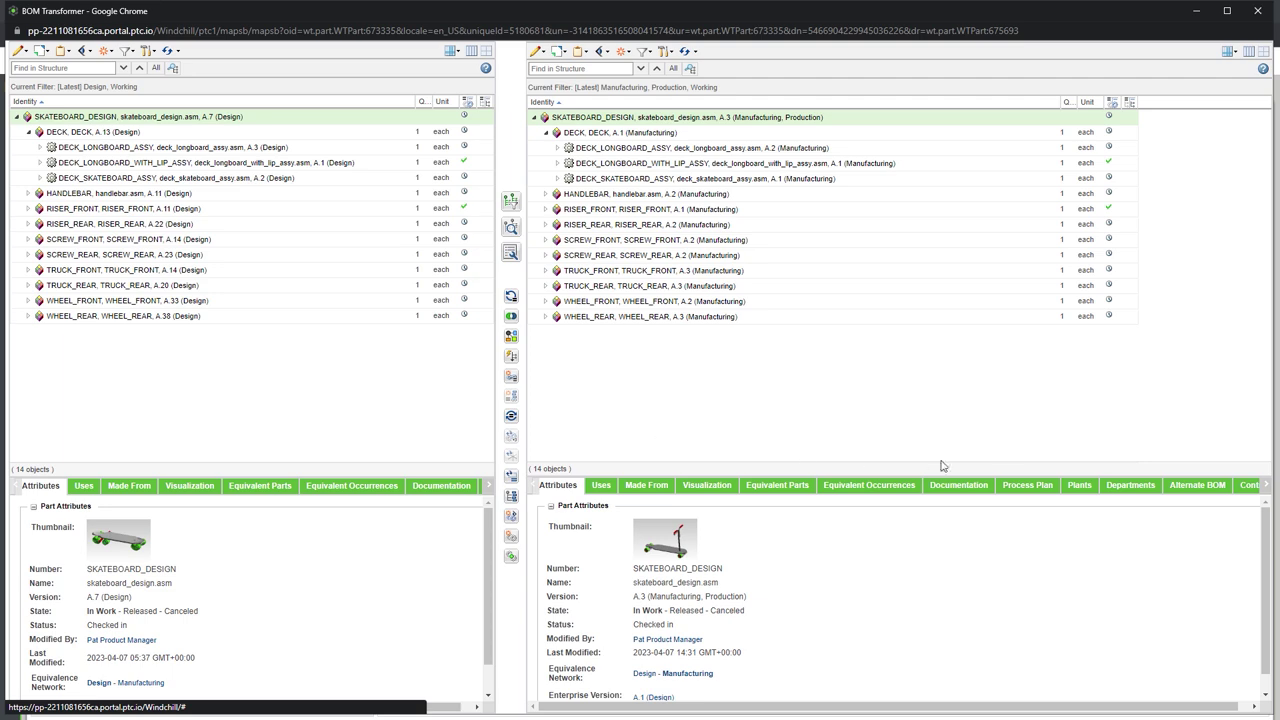
- Open the Front Truck Assembly process plan and display the attributes of operation 0010, Place Truck Base
click(1022, 486)
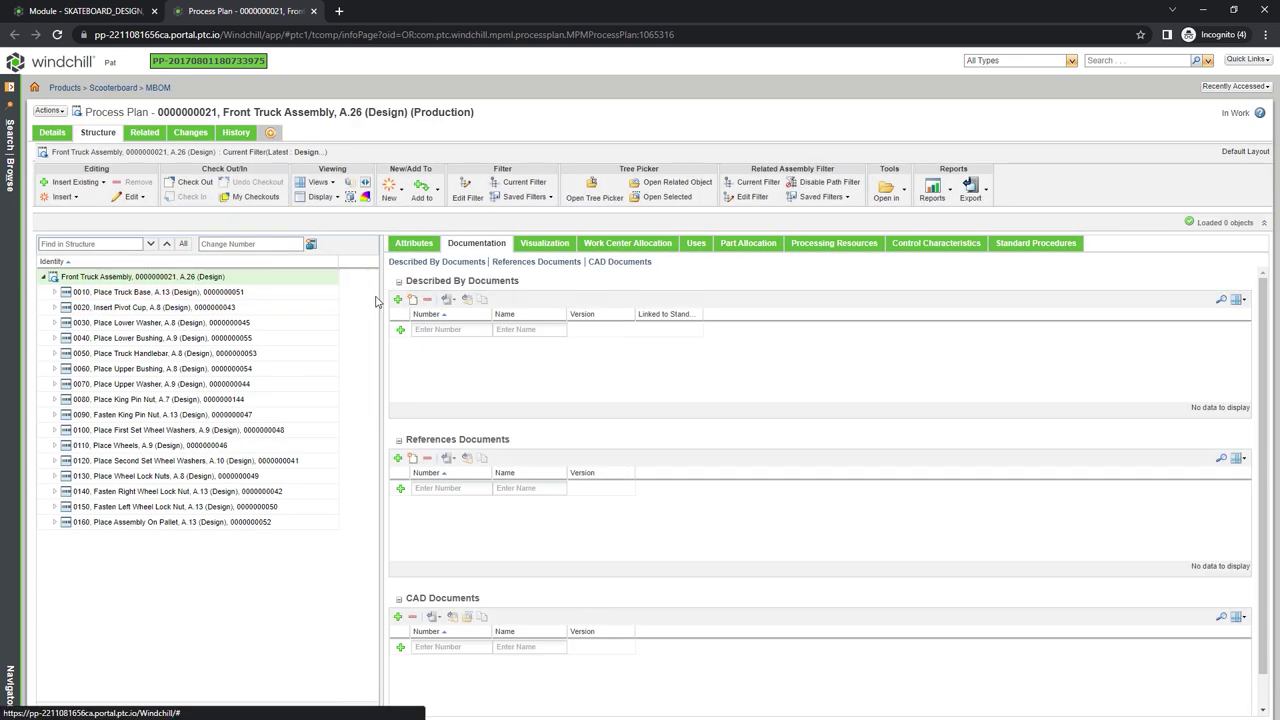
click(412, 246)
click(200, 292)
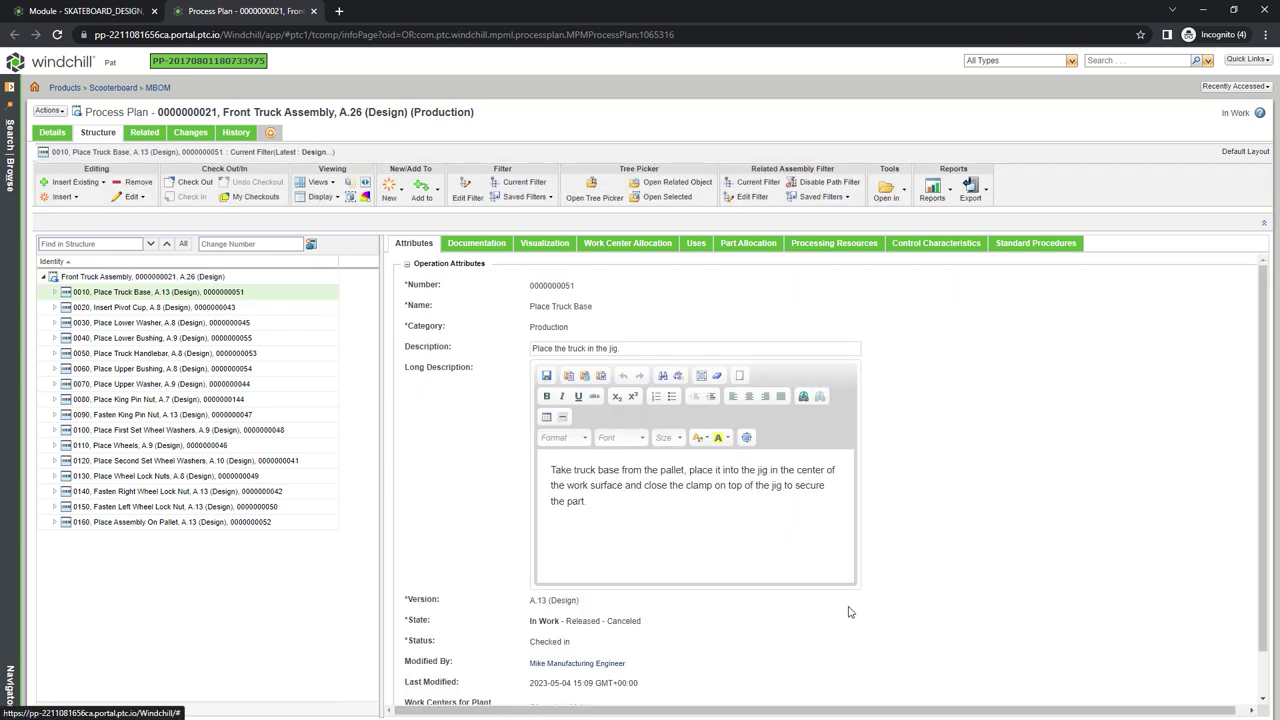
- Load the related manufacturing skateboard structure beside the process plan and highlight the parts of operations 0010 and 0020 in the visualization
click(673, 182)
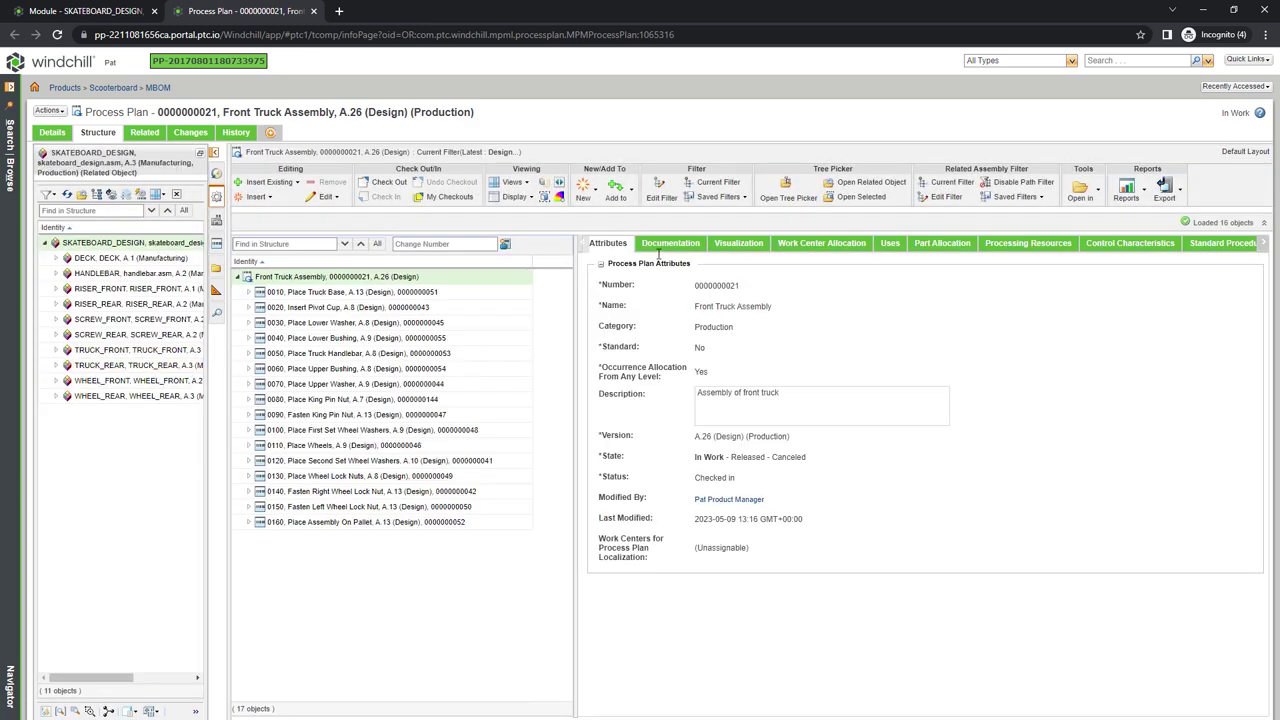
click(737, 245)
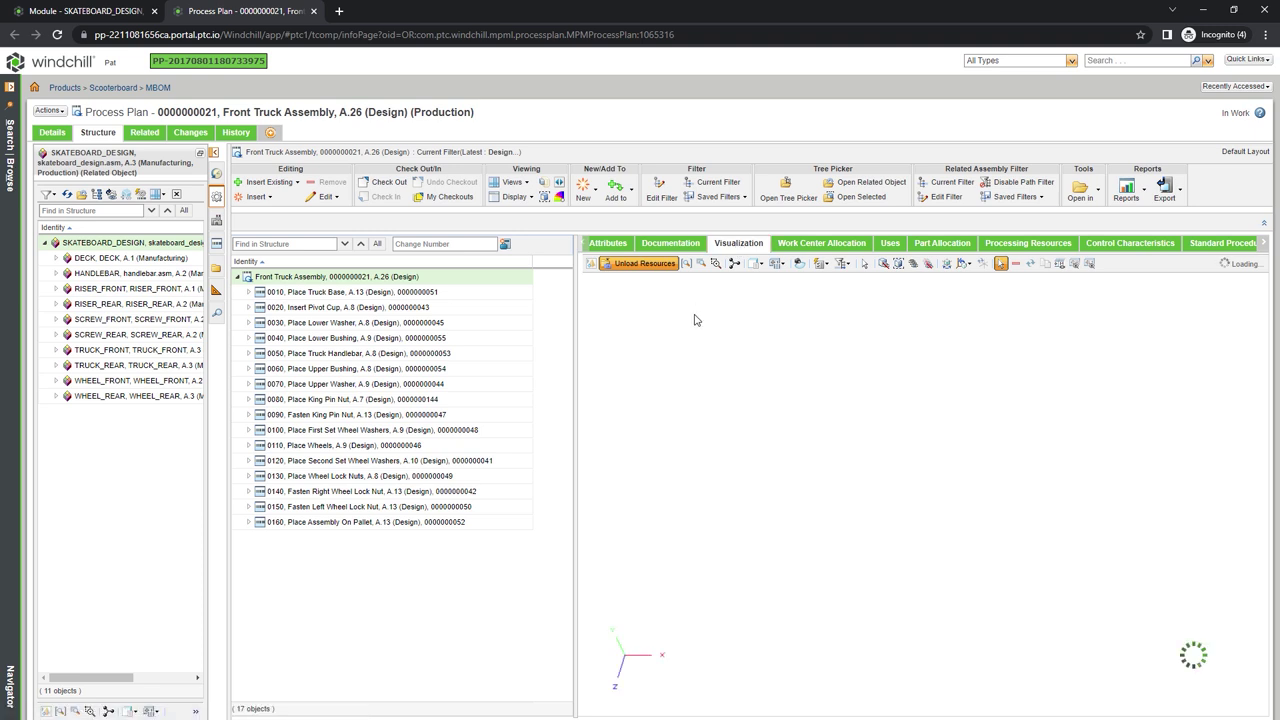
click(432, 293)
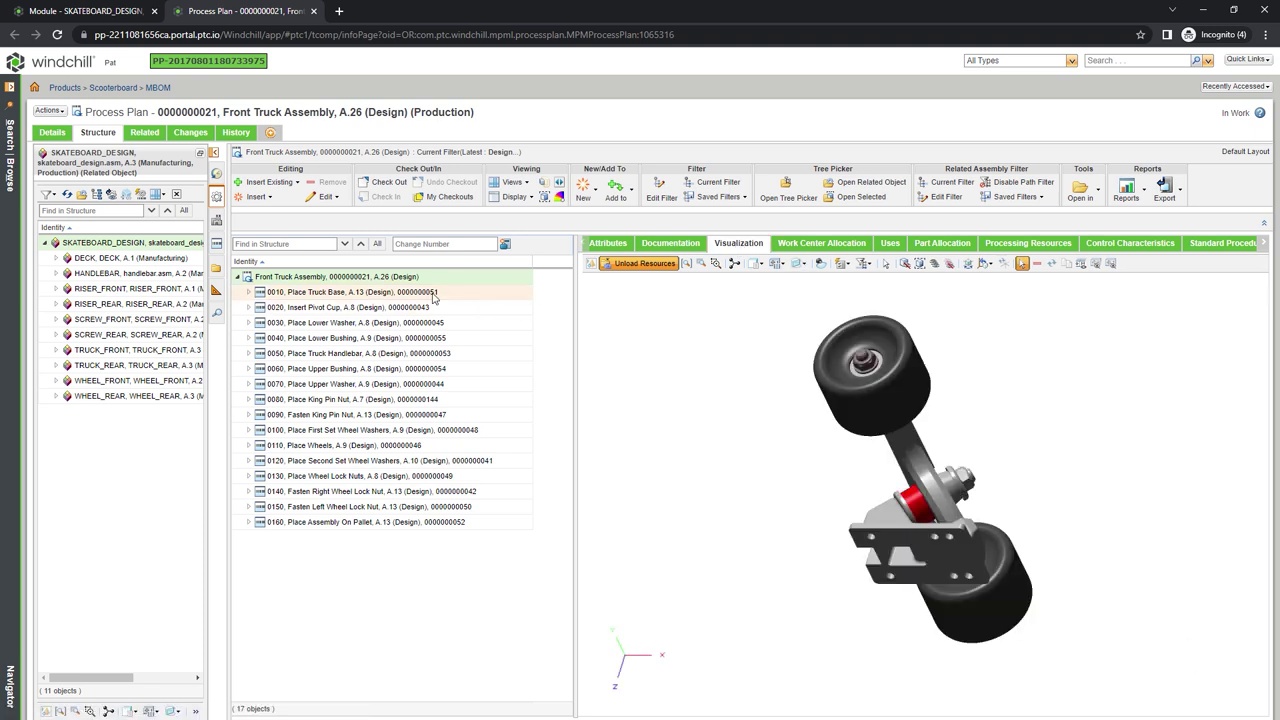
click(432, 308)
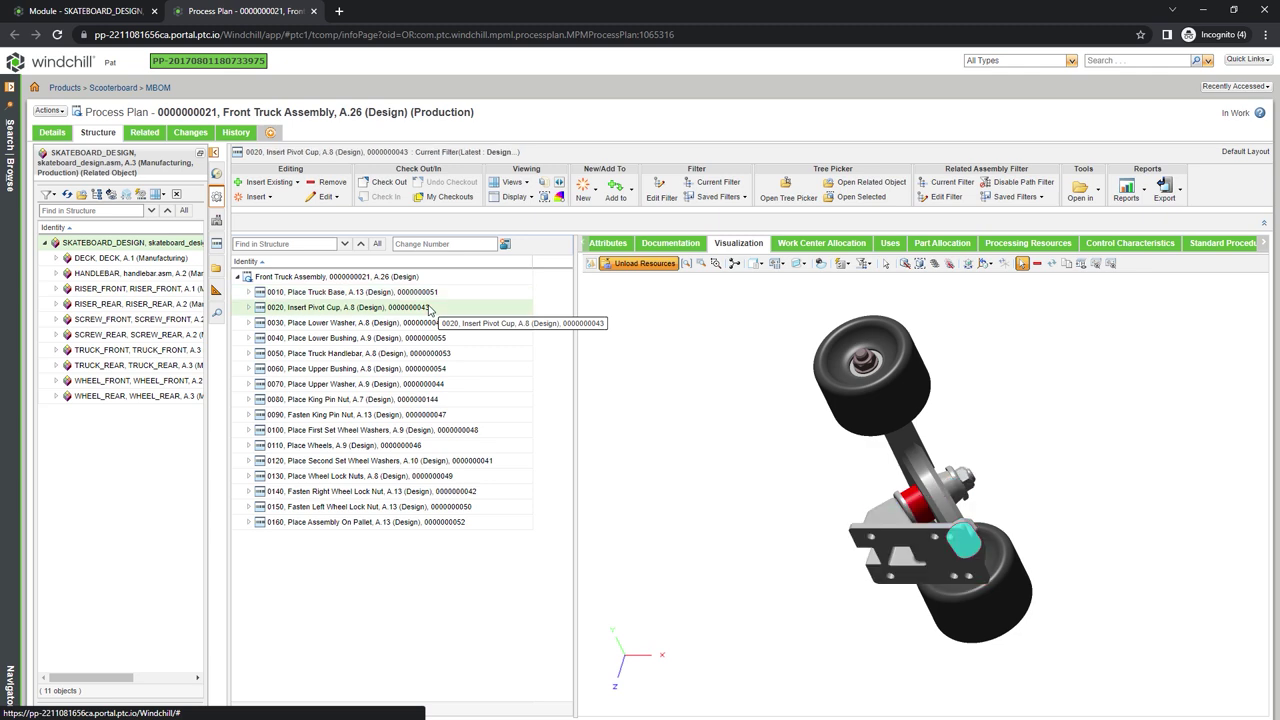
- Expand operations 0010 Place Truck Base and 0090 Fasten King Pin Nut to examine their allocated parts and tools
click(249, 292)
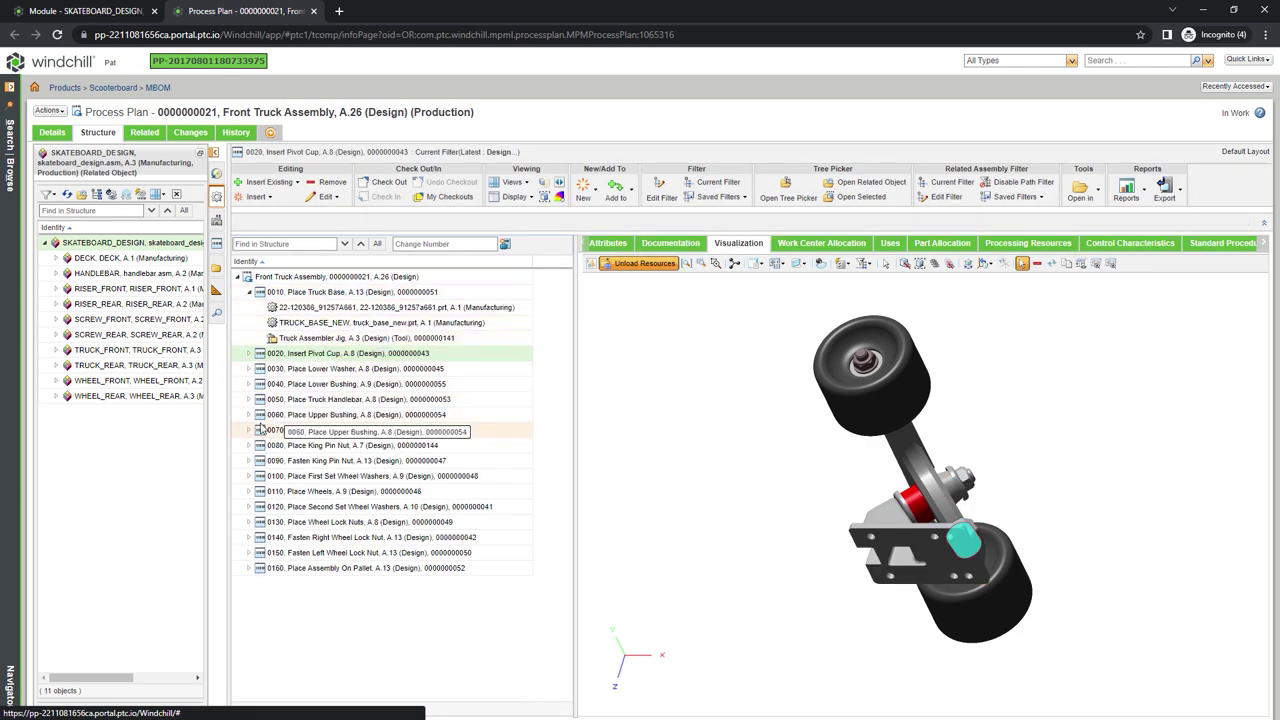
click(249, 461)
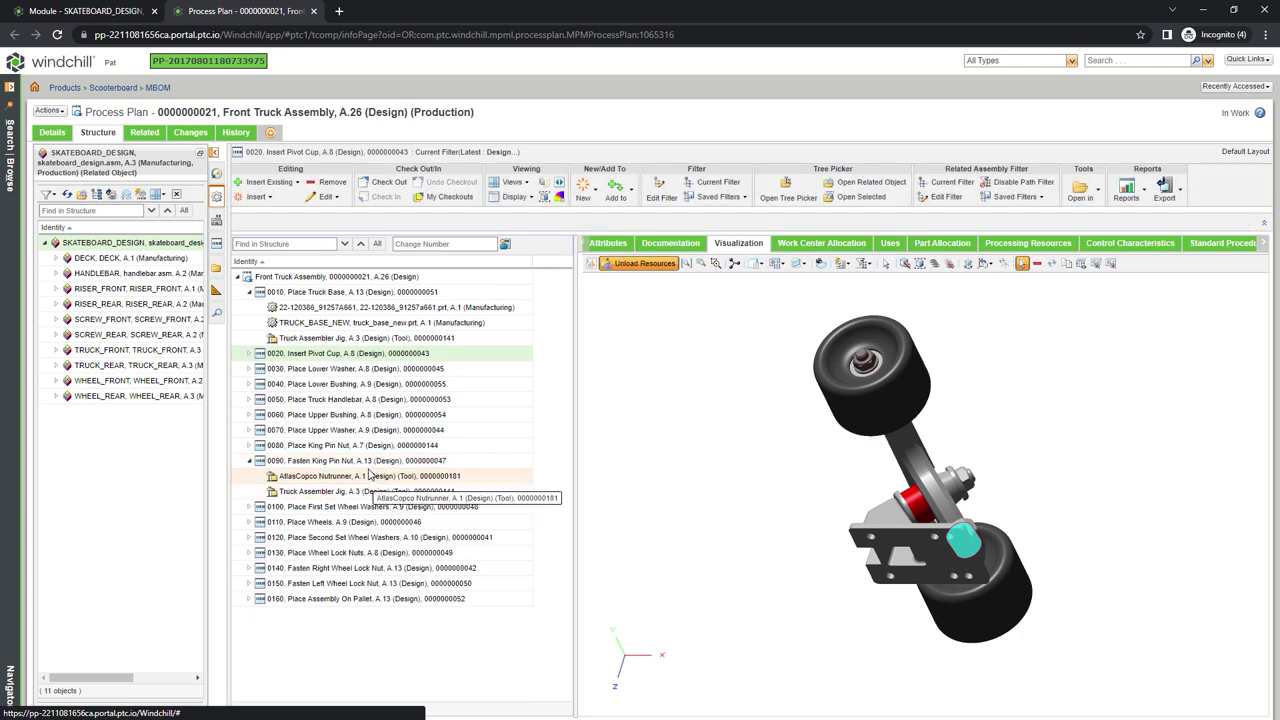
- Turn on sequence playback for the process plan and step through the 3D assembly from operation 0010 to 0090, Fasten King Pin Nut
click(560, 188)
click(359, 318)
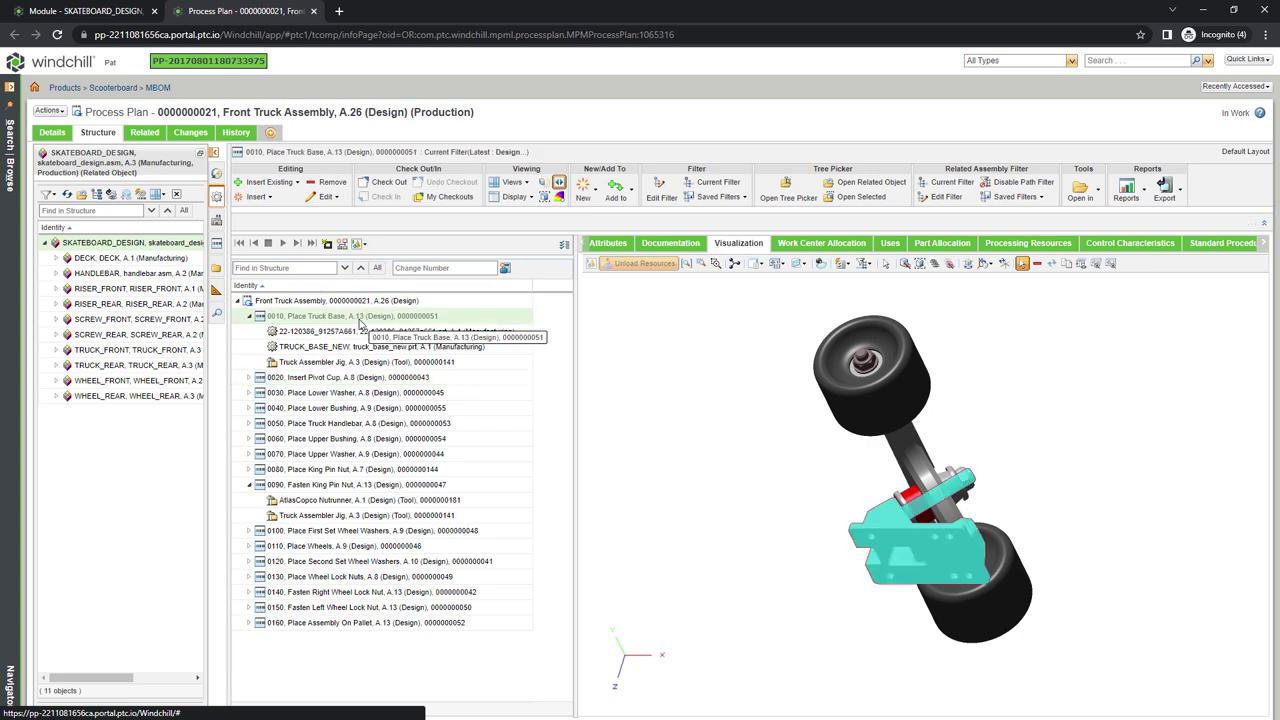
click(352, 392)
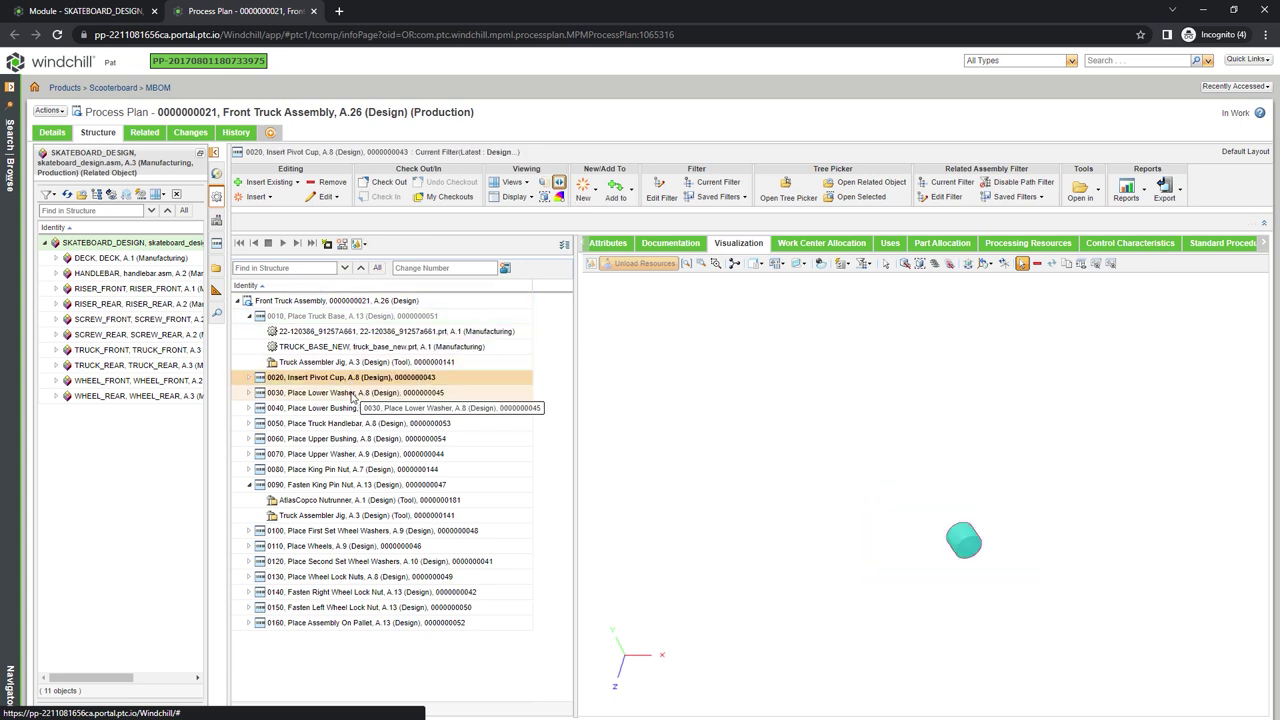
click(351, 408)
click(346, 424)
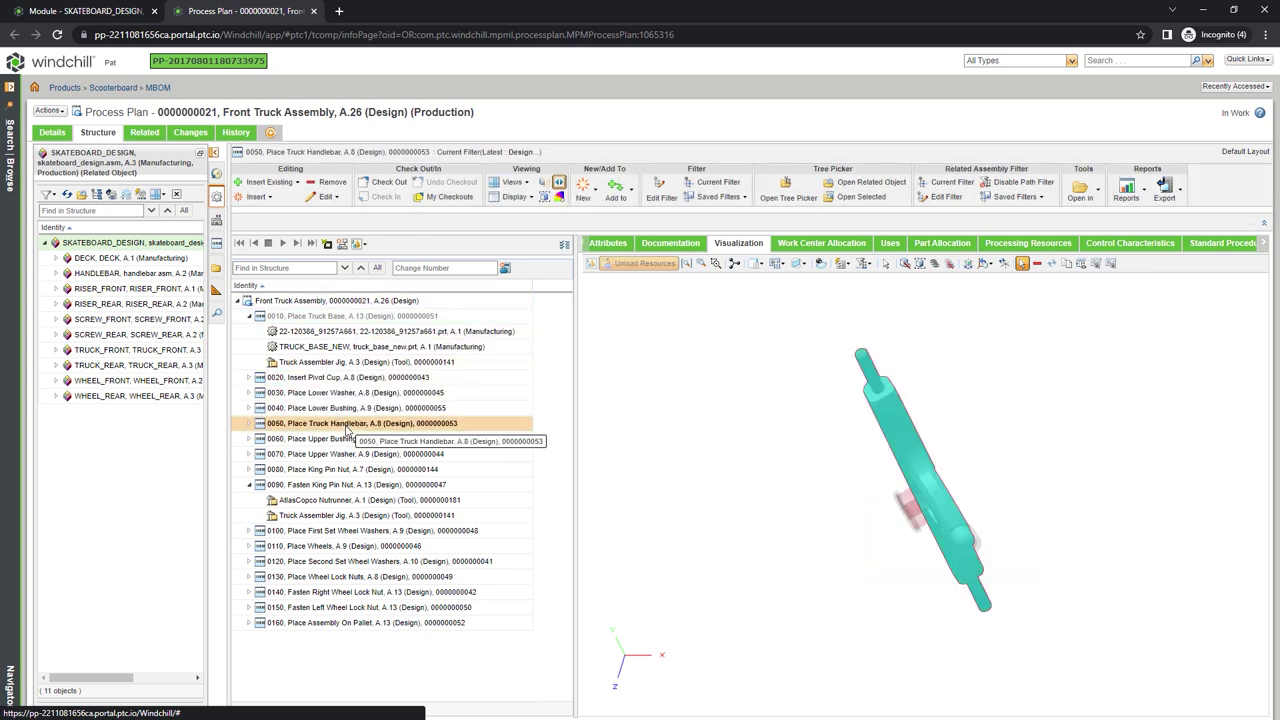
click(330, 470)
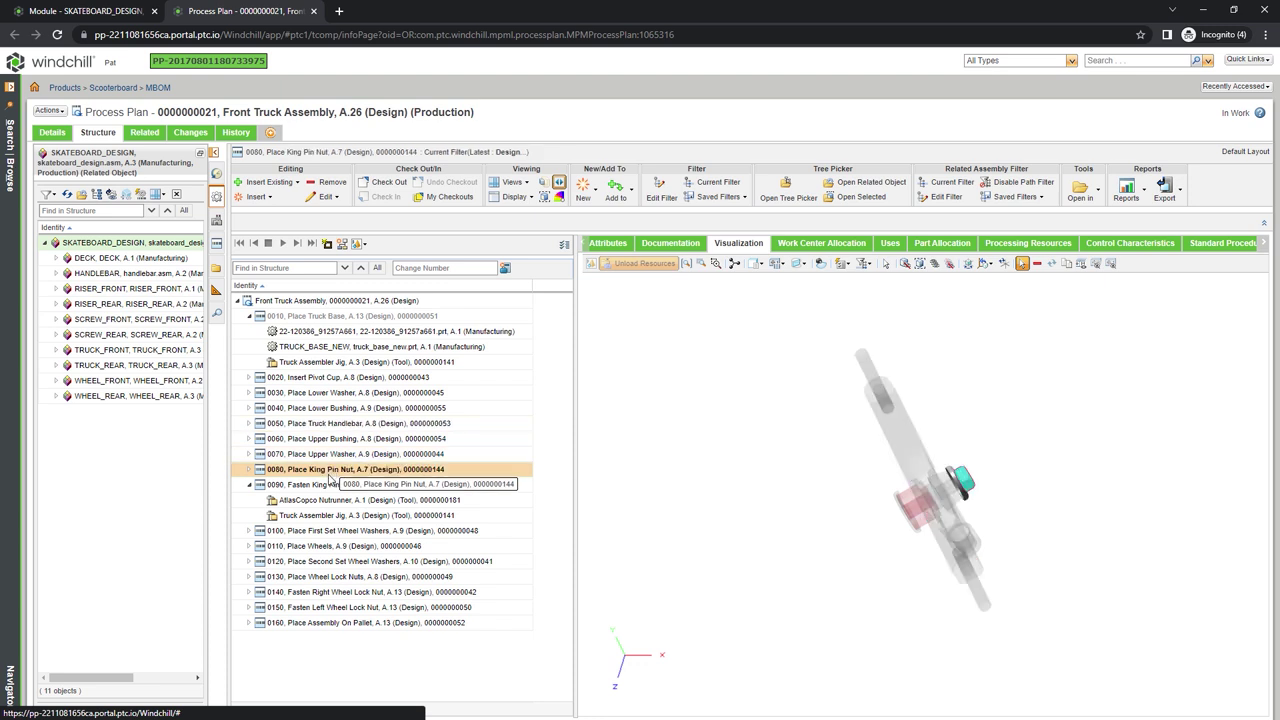
click(329, 484)
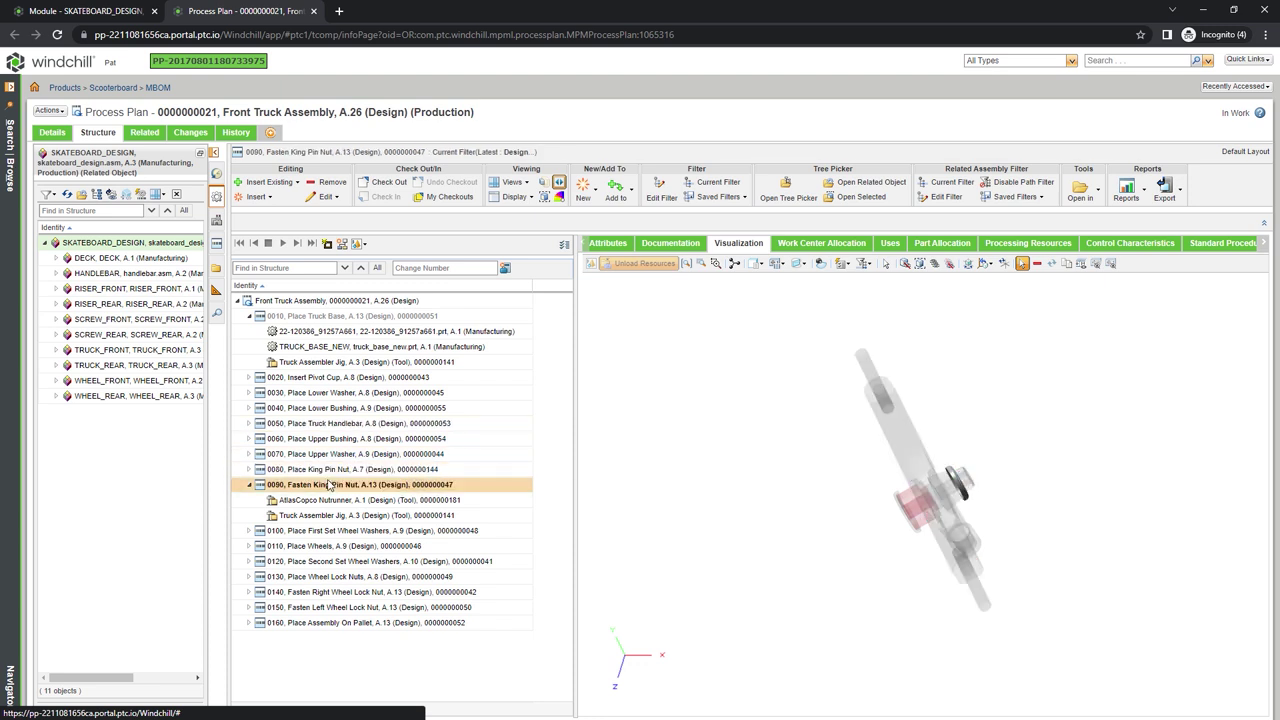
- Update the illustration of operation 0110, Place Wheels, and view it full-screen in Creo Illustrate
click(326, 546)
right_click(330, 547)
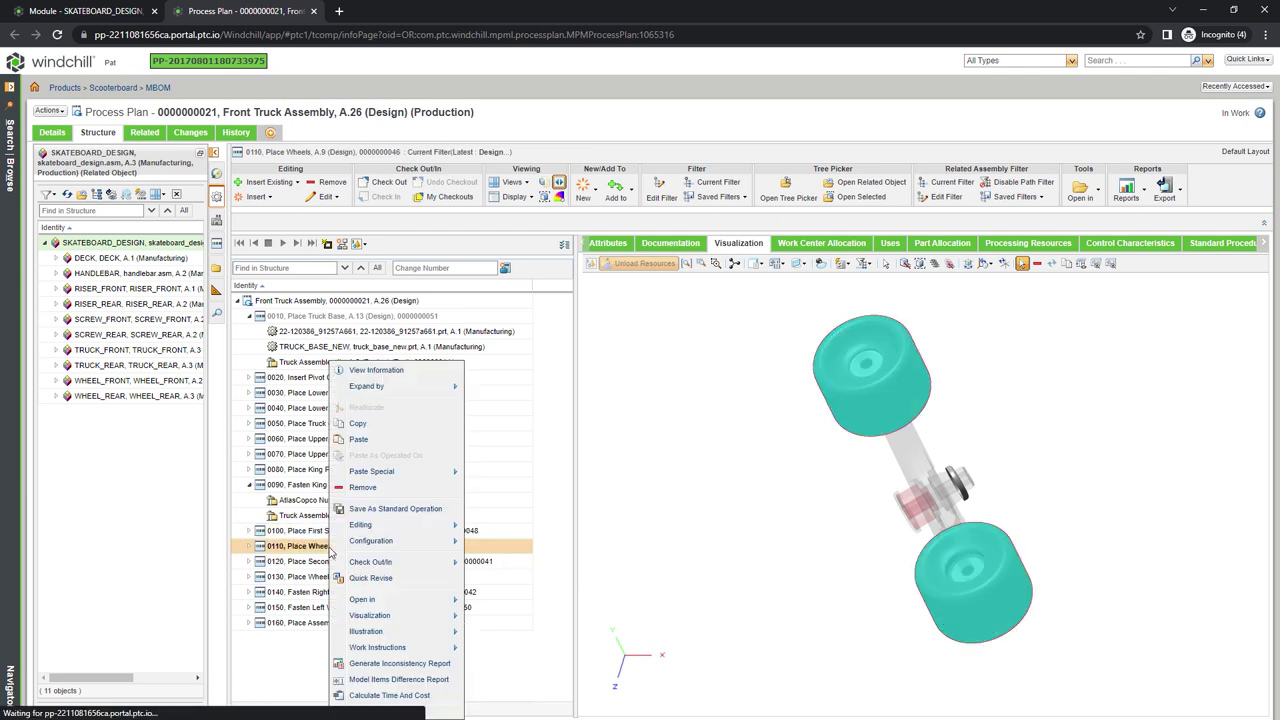
mouse_move(440, 631)
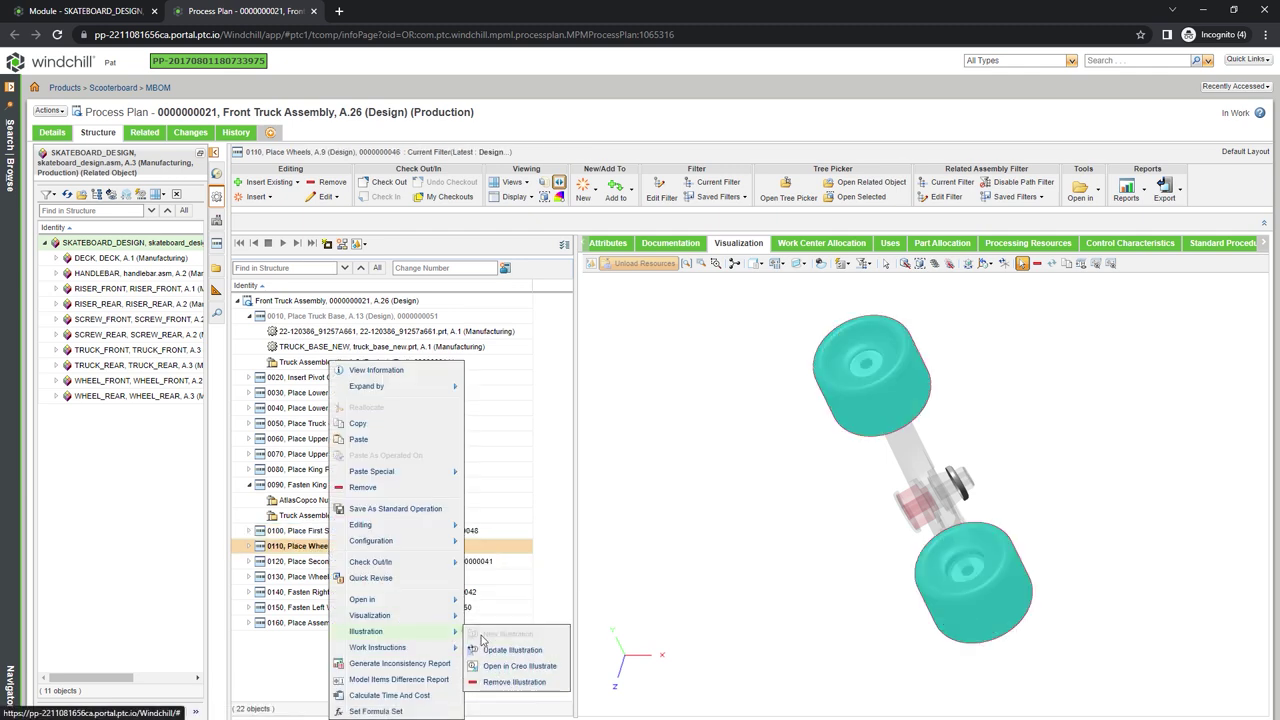
click(512, 650)
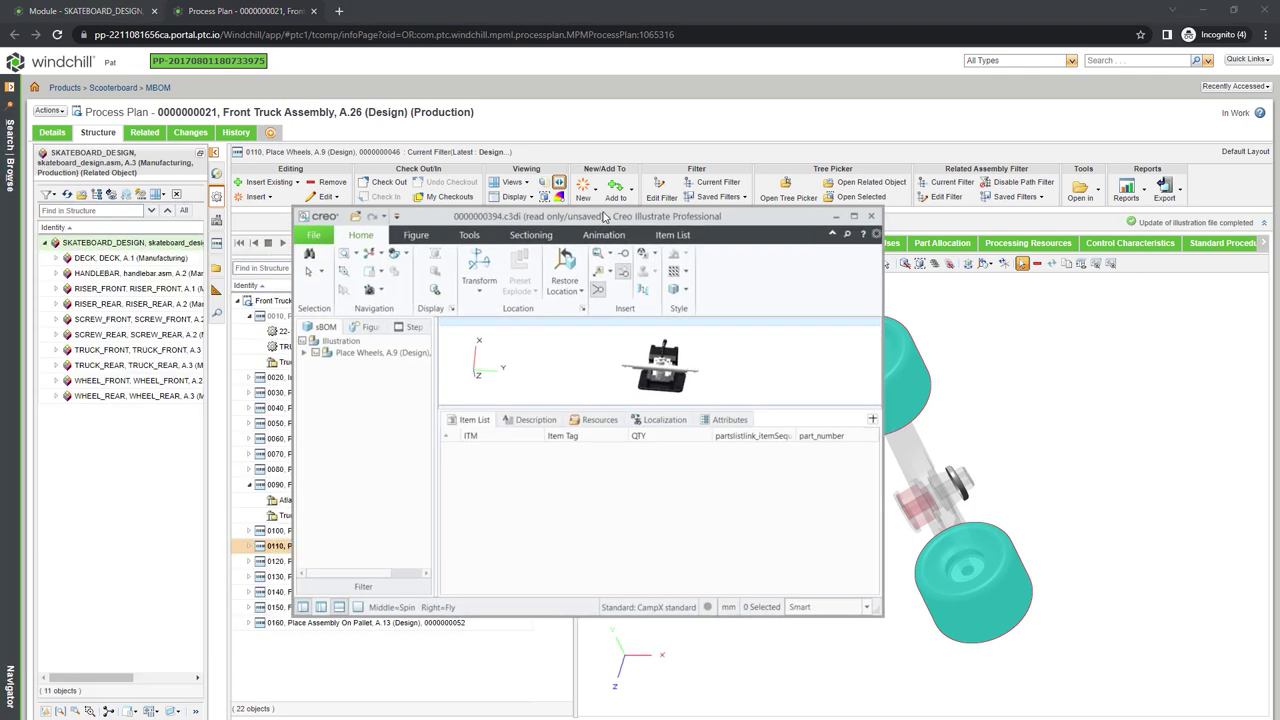
click(875, 209)
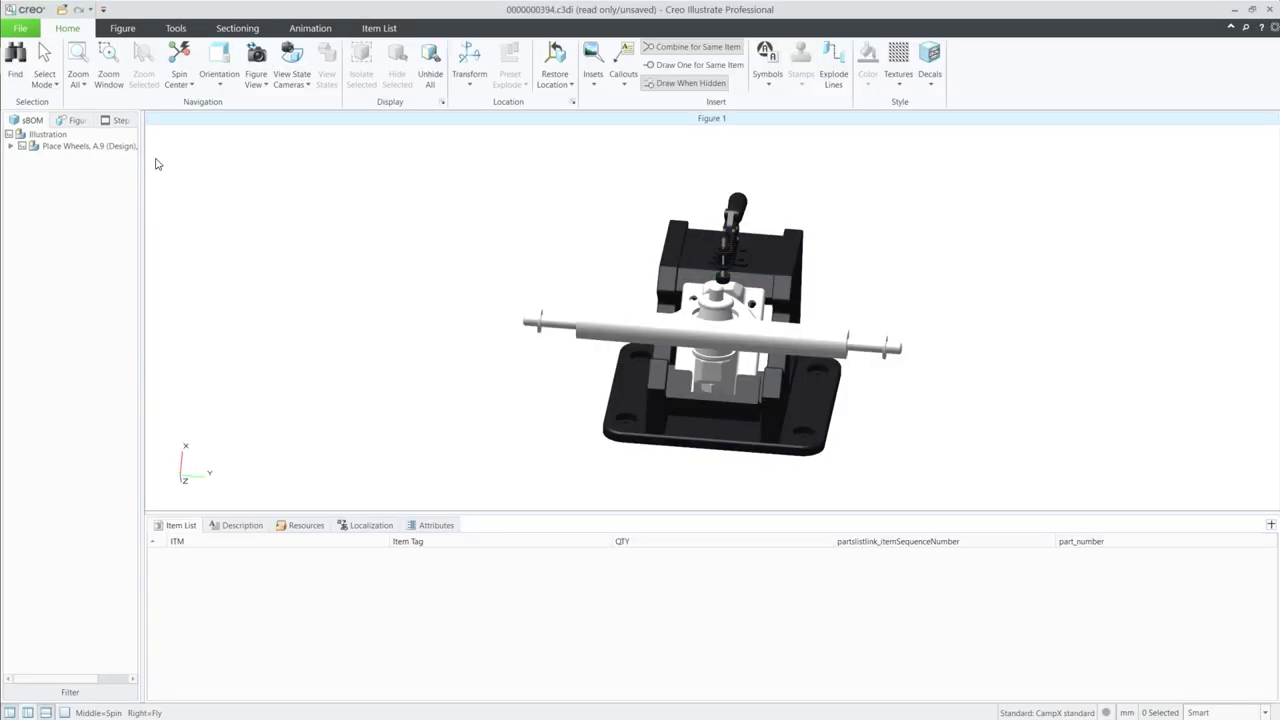
- Review Step 1 and Step 2 of the Place Wheels illustration and play the Figure 1 sequence preview
click(118, 120)
click(86, 255)
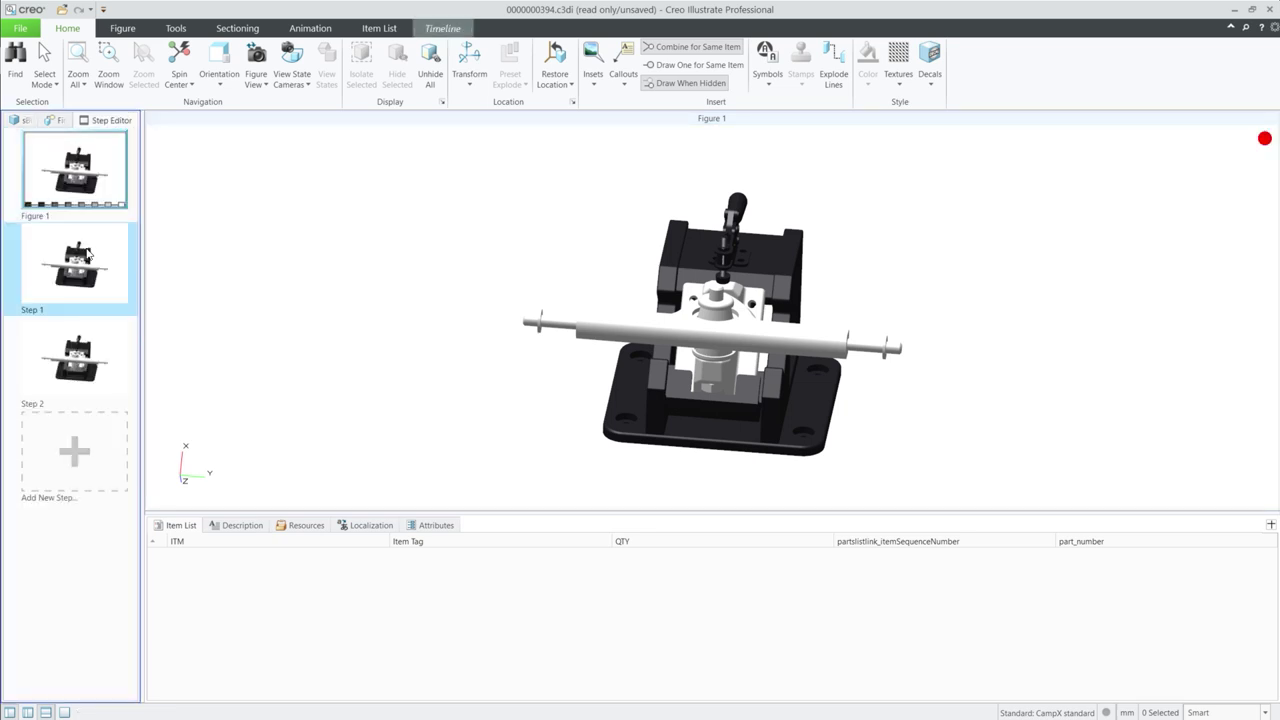
click(72, 350)
click(310, 28)
click(869, 62)
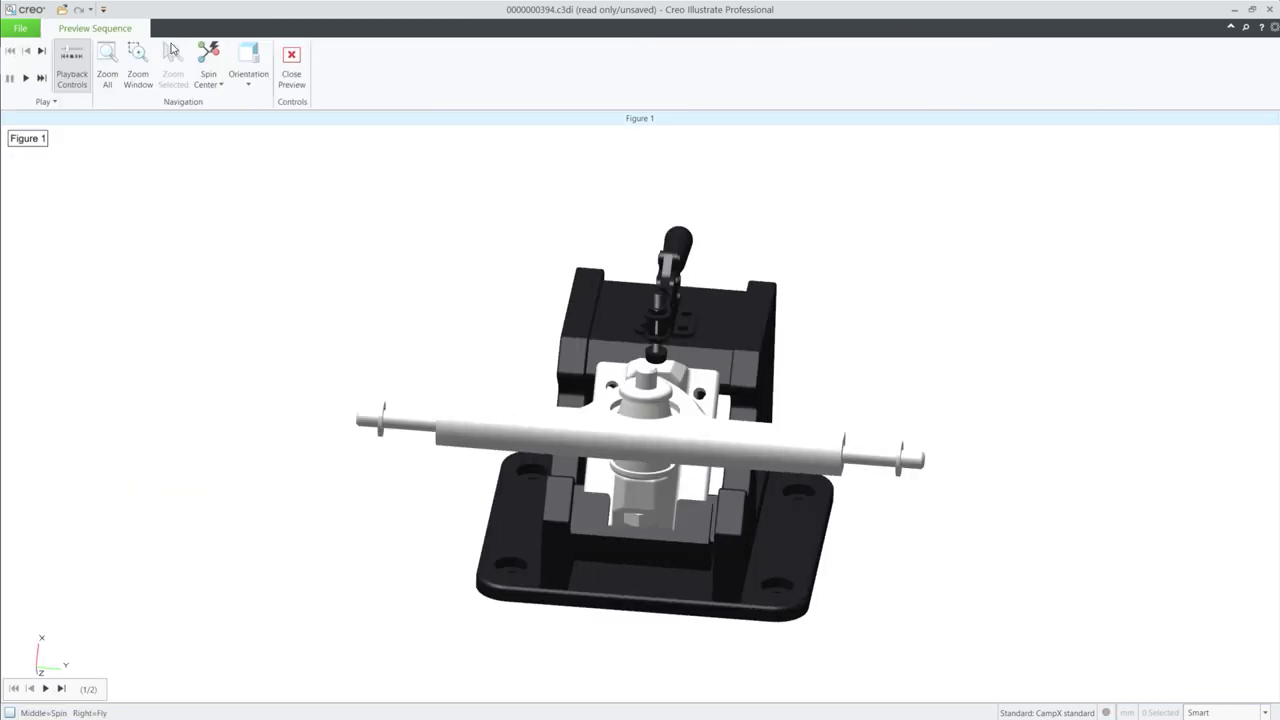
click(27, 80)
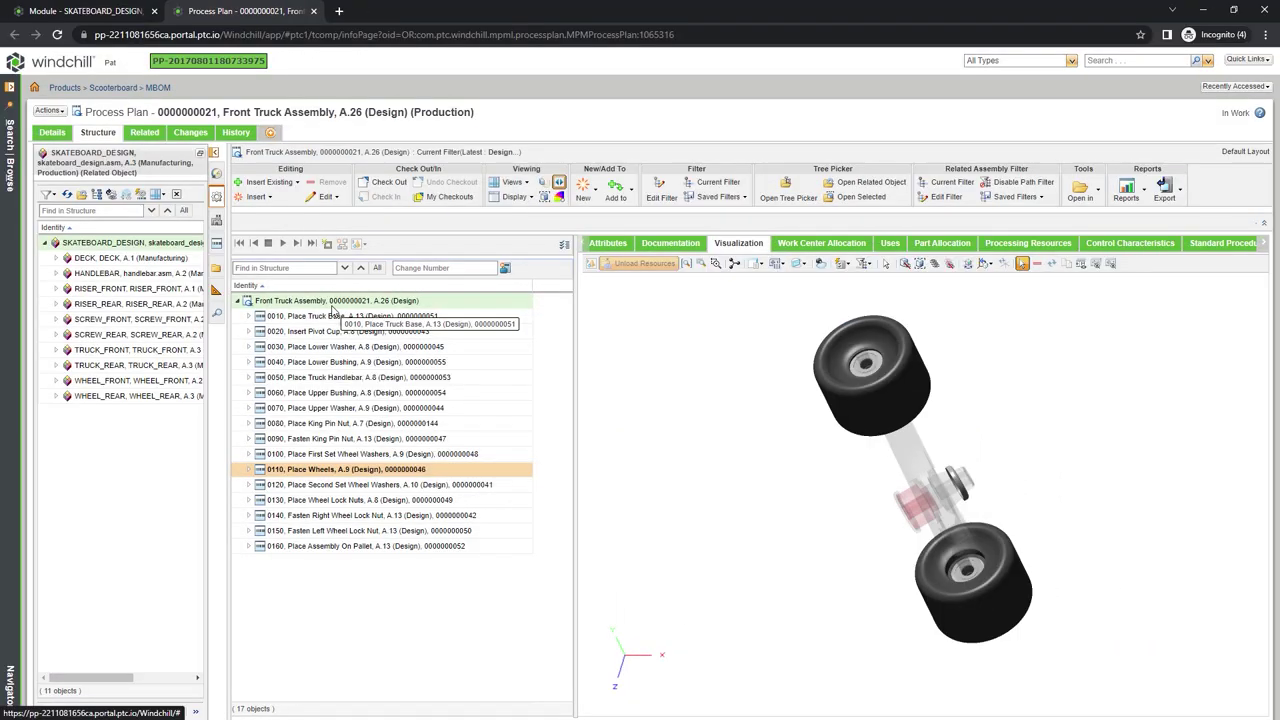
- Back in Windchill, open the work instructions options for the whole Front Truck Assembly process plan
right_click(337, 308)
mouse_move(402, 576)
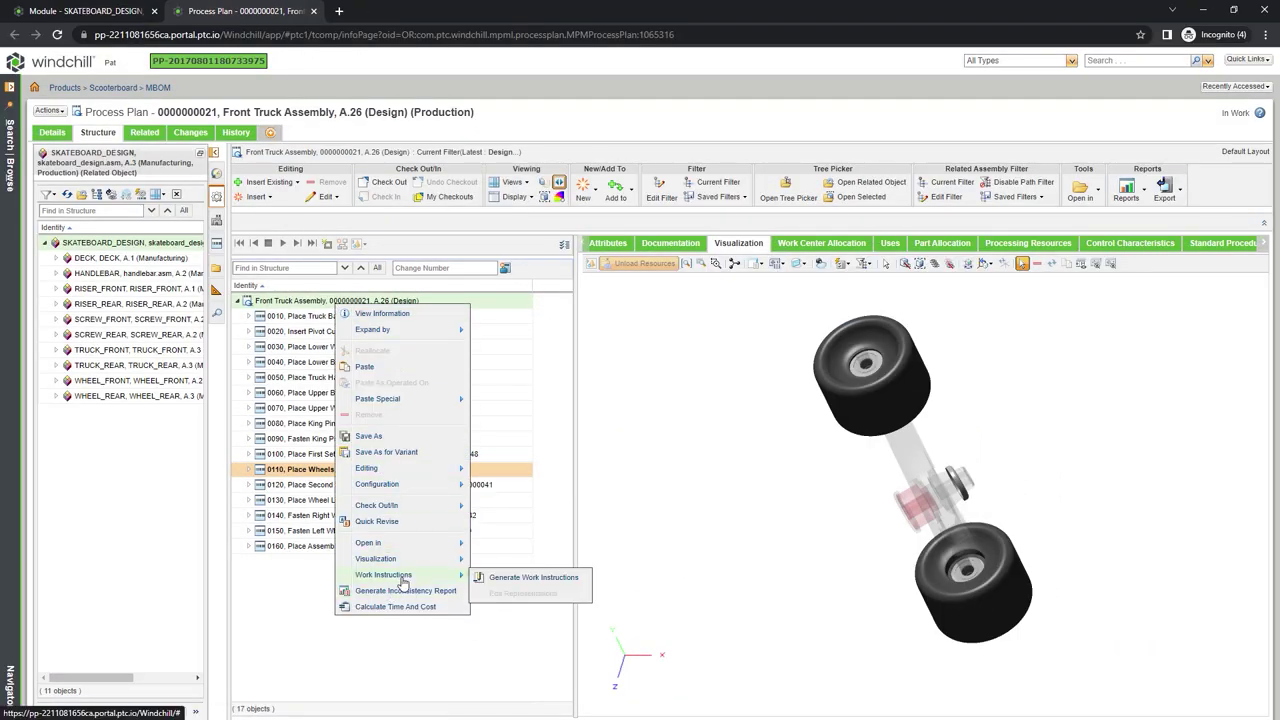